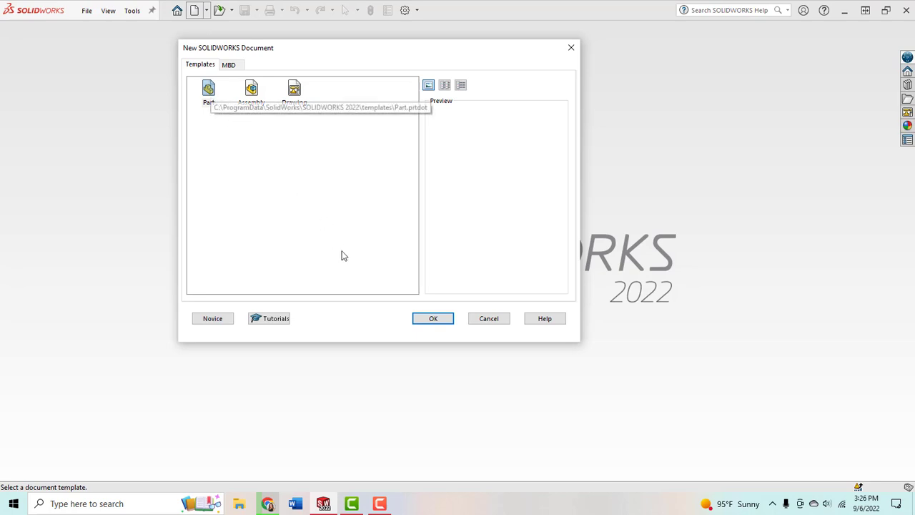
Step: Create a new part document and orient the view normal to the Top Plane
{"action": "left_click", "coordinate": [437, 323]}
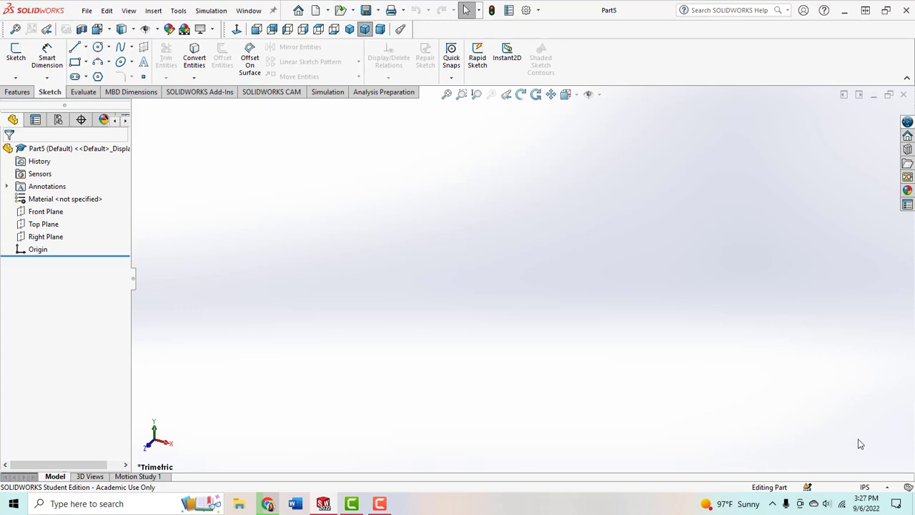
{"action": "left_click", "coordinate": [42, 225]}
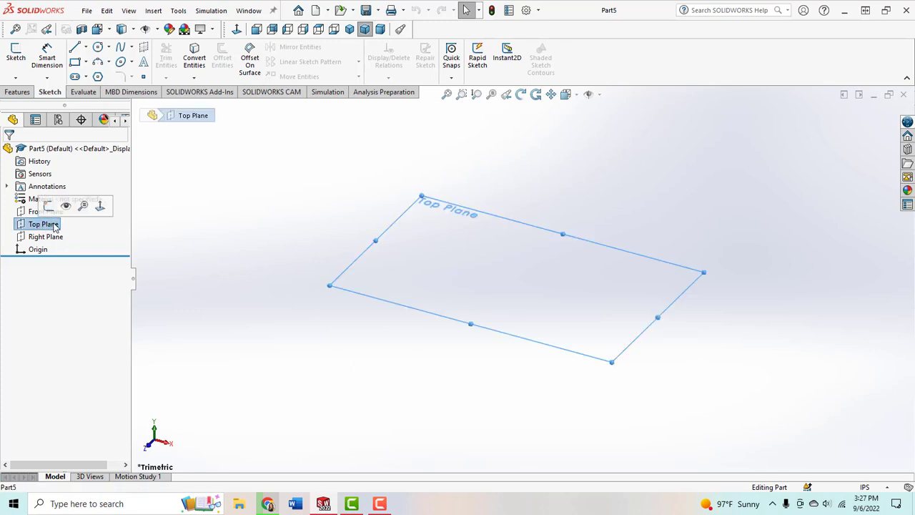
{"action": "left_click", "coordinate": [100, 207]}
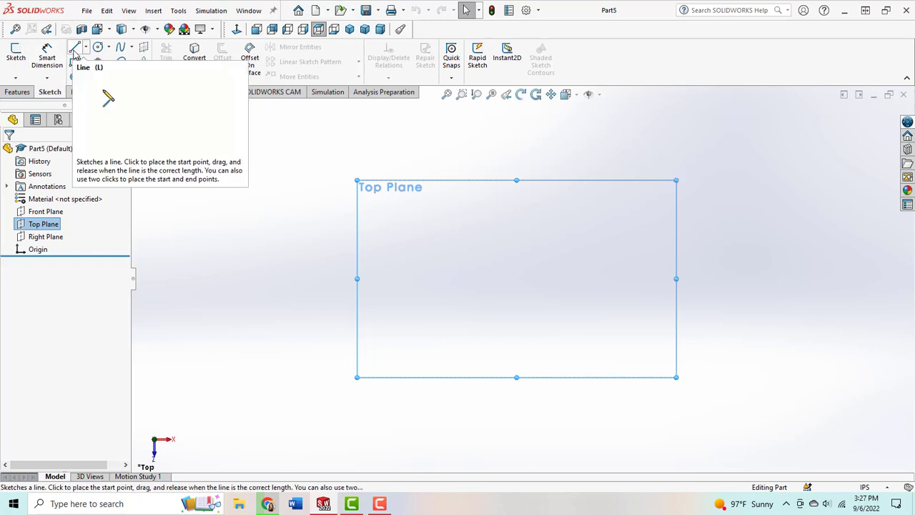
Step: Sketch a horizontal line about 2.55 in long from the origin on the Top Plane, continuing into a 90° tangent arc of about 0.79 in radius
{"action": "left_click", "coordinate": [74, 48]}
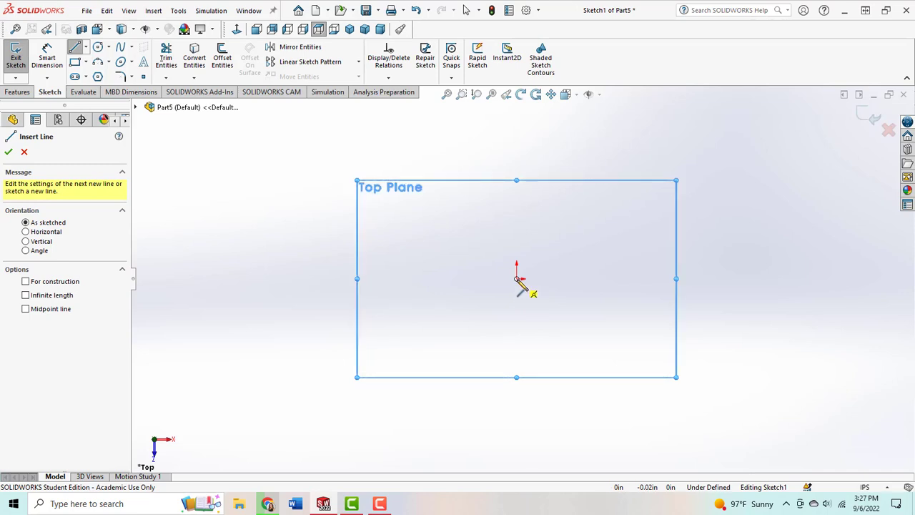
{"action": "left_click", "coordinate": [517, 279]}
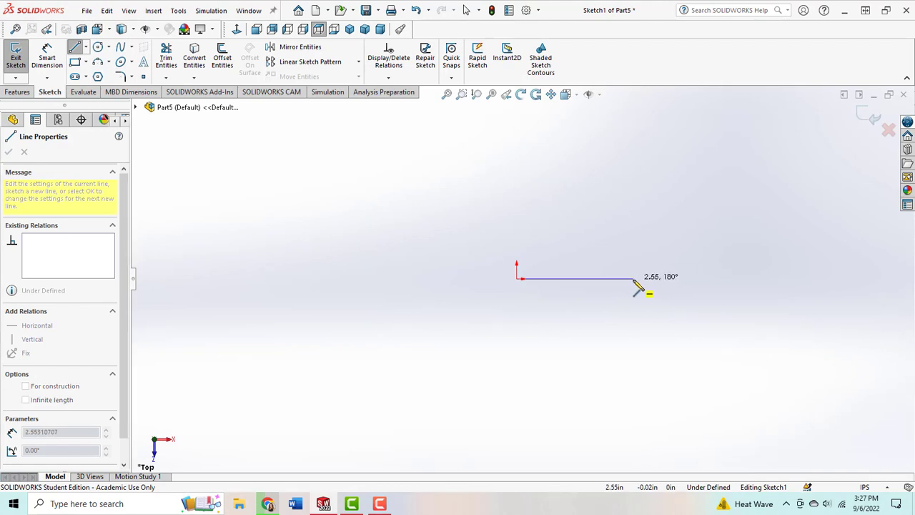
{"action": "left_click", "coordinate": [634, 279]}
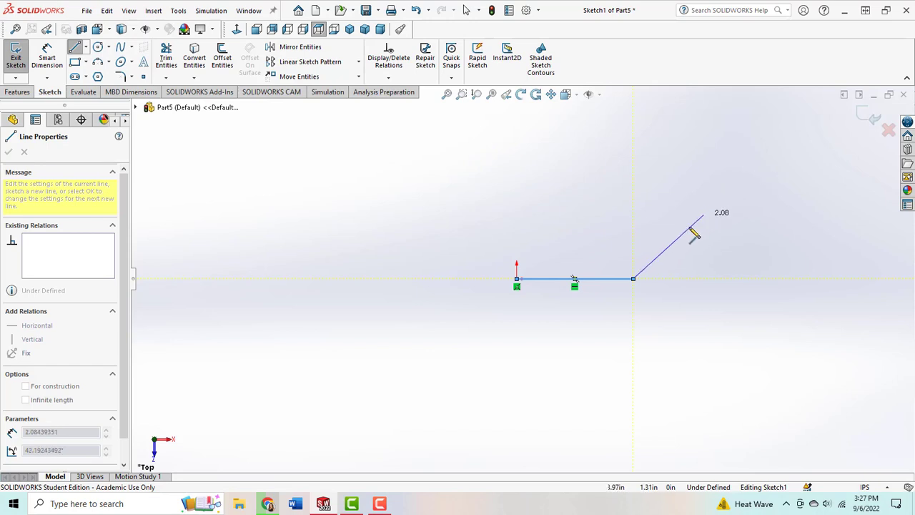
{"action": "left_click", "coordinate": [633, 280]}
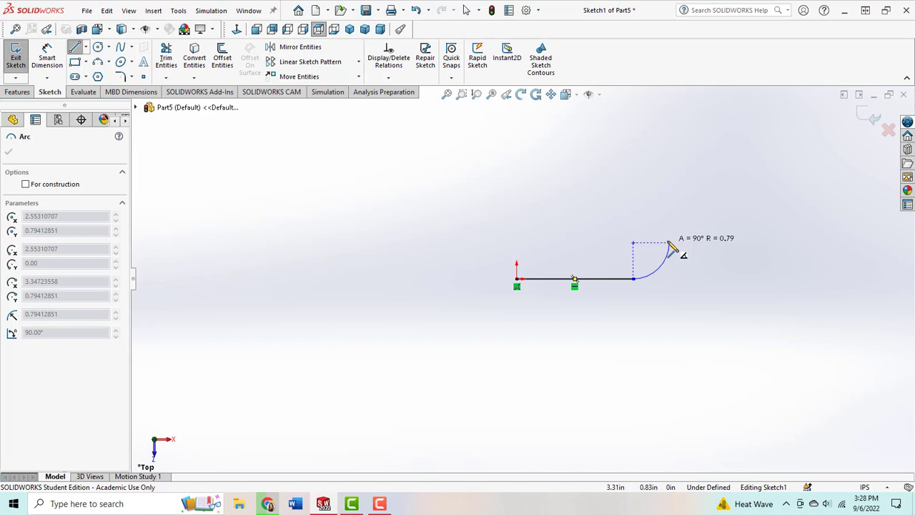
{"action": "left_click", "coordinate": [669, 243]}
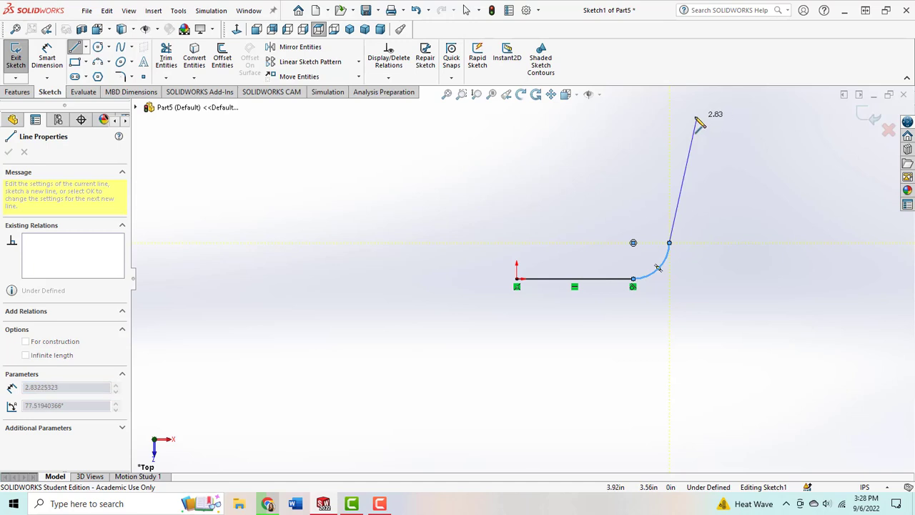
{"action": "key", "text": "Escape"}
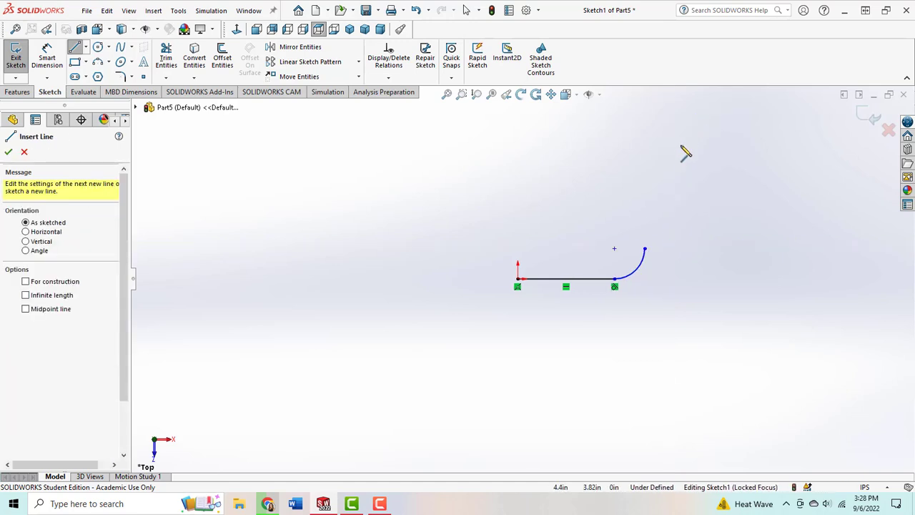
Step: Sketch an upward line slanting outward from the arc's end and add a small tangent arc curving inward at its upper end
{"action": "left_click", "coordinate": [645, 248]}
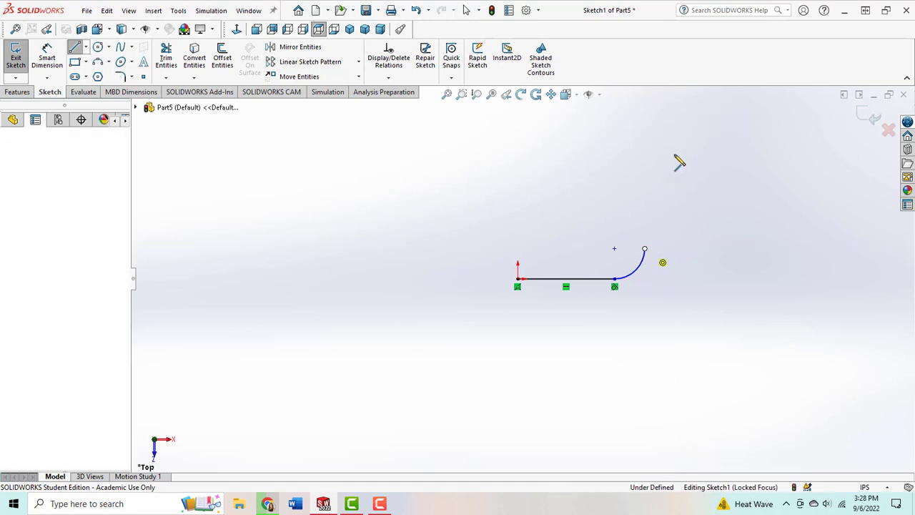
{"action": "left_click", "coordinate": [679, 147]}
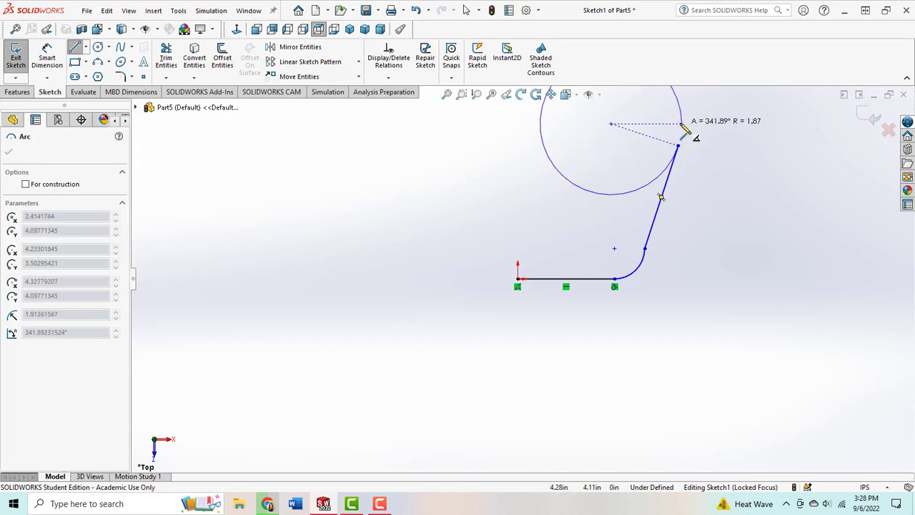
{"action": "key", "text": "Escape"}
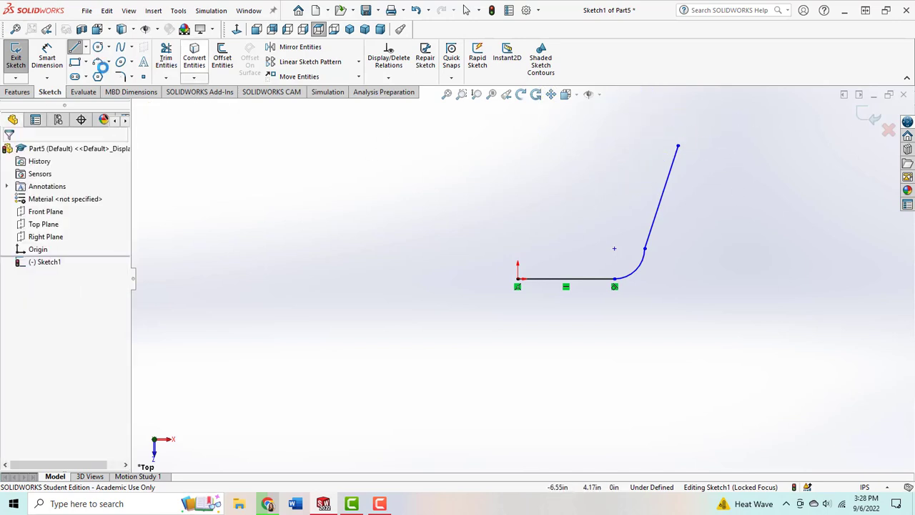
{"action": "left_click", "coordinate": [107, 62]}
{"action": "left_click", "coordinate": [125, 91]}
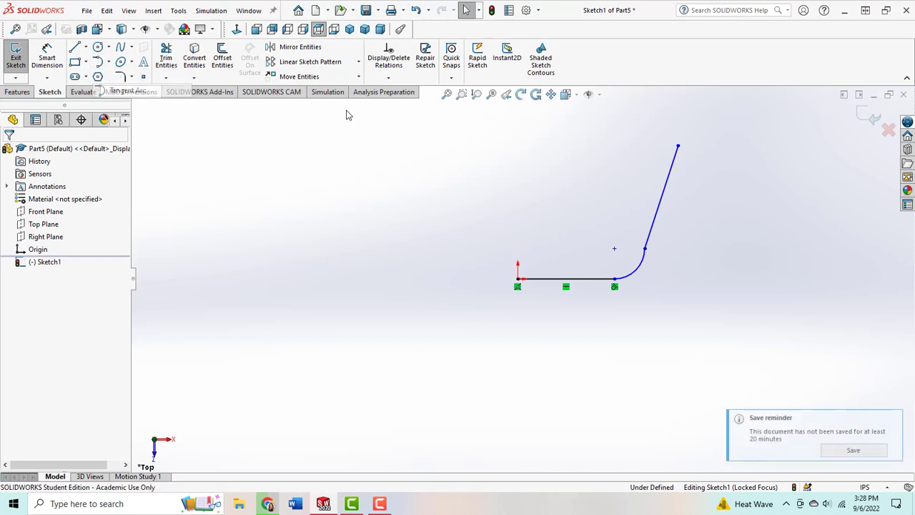
{"action": "left_click", "coordinate": [678, 146]}
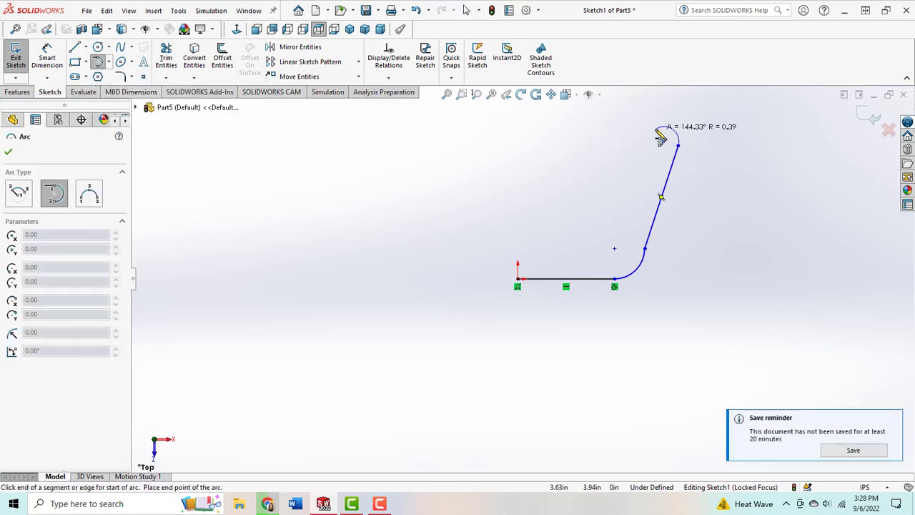
{"action": "left_click", "coordinate": [663, 131]}
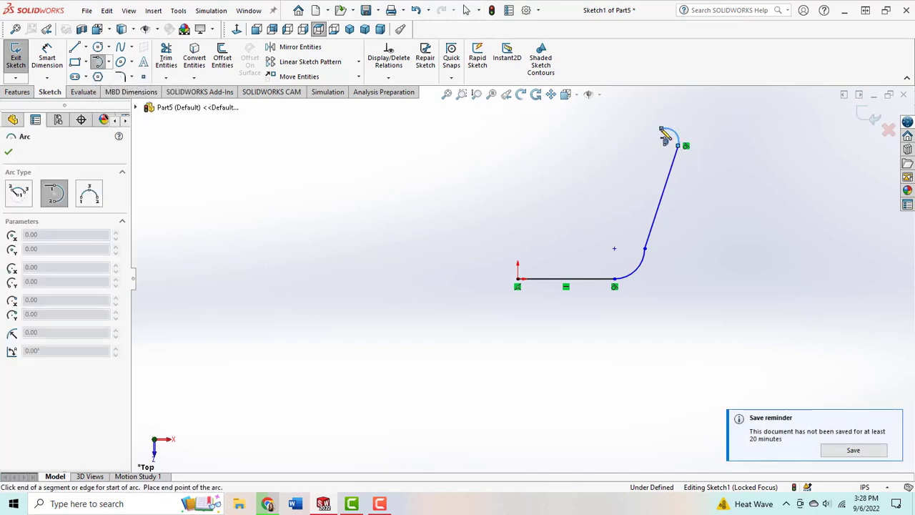
Step: Sketch the V-shaped notch from the upper arc: a short top line, then two slanted lines about 2.64 in long joined by a 0.68 in radius arc
{"action": "key", "text": "l"}
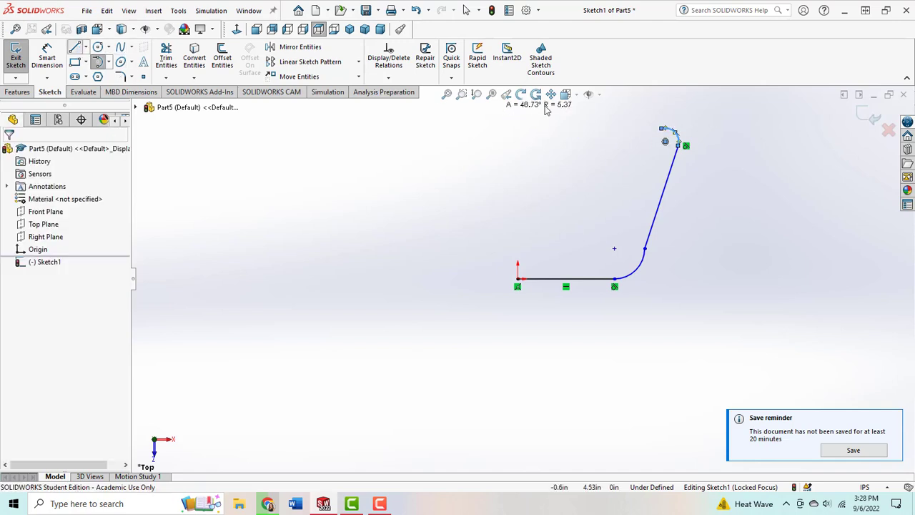
{"action": "left_click", "coordinate": [661, 129]}
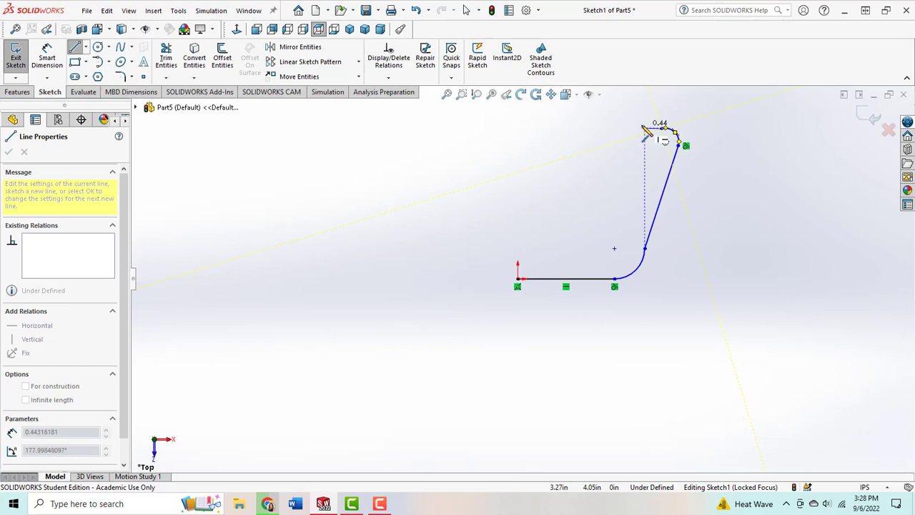
{"action": "left_click", "coordinate": [641, 124]}
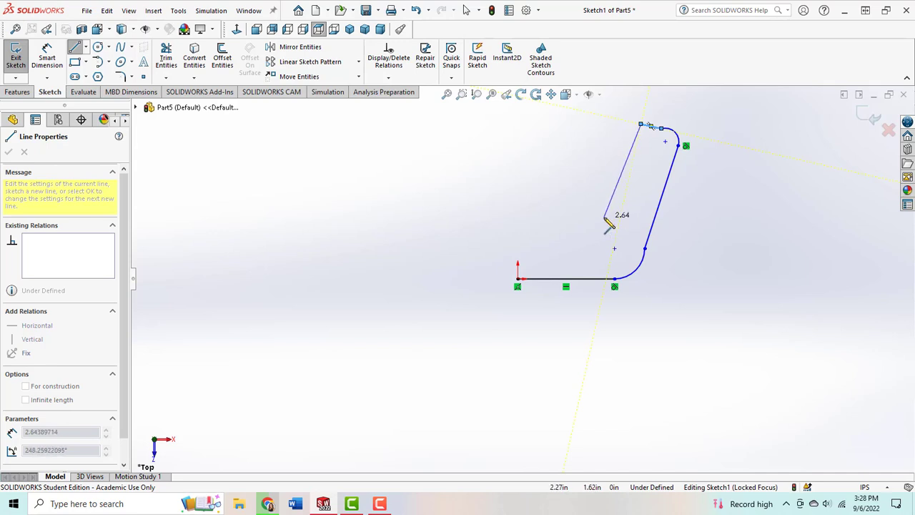
{"action": "left_click", "coordinate": [604, 217]}
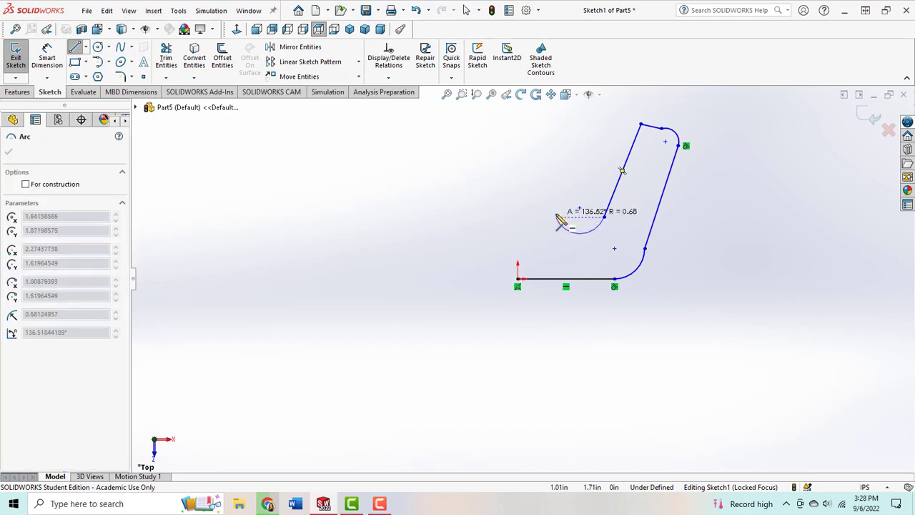
{"action": "left_click", "coordinate": [555, 217]}
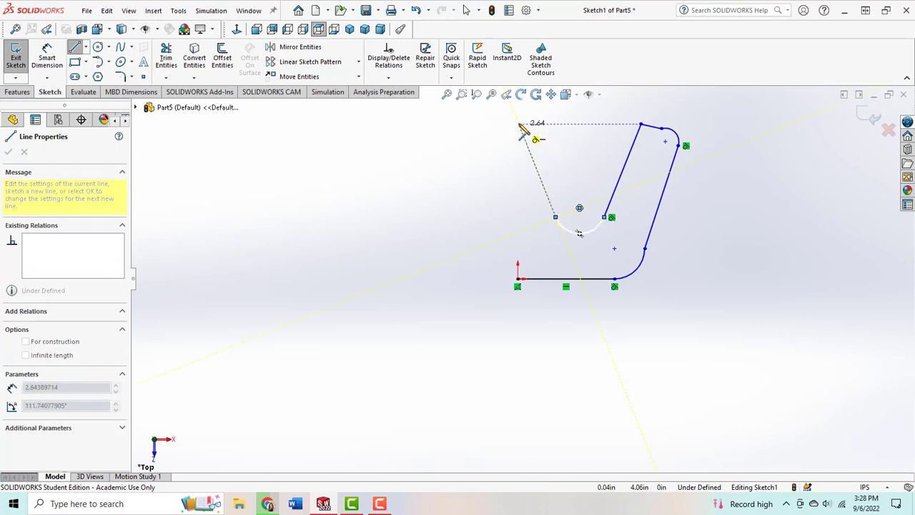
{"action": "left_click", "coordinate": [518, 121]}
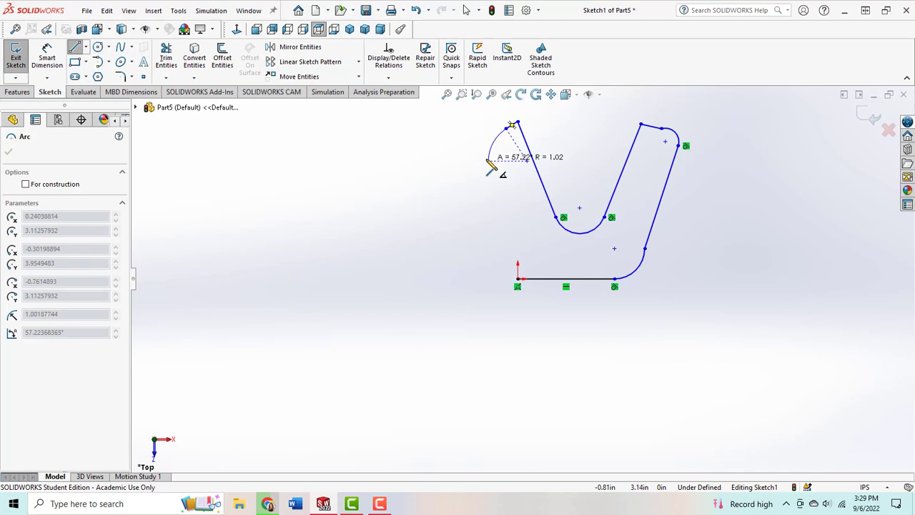
Step: Close the profile at the origin with a tangent arc about 1 in in radius, a slanted line about 2.7 in long and a 1.1 in radius arc
{"action": "left_click", "coordinate": [491, 164]}
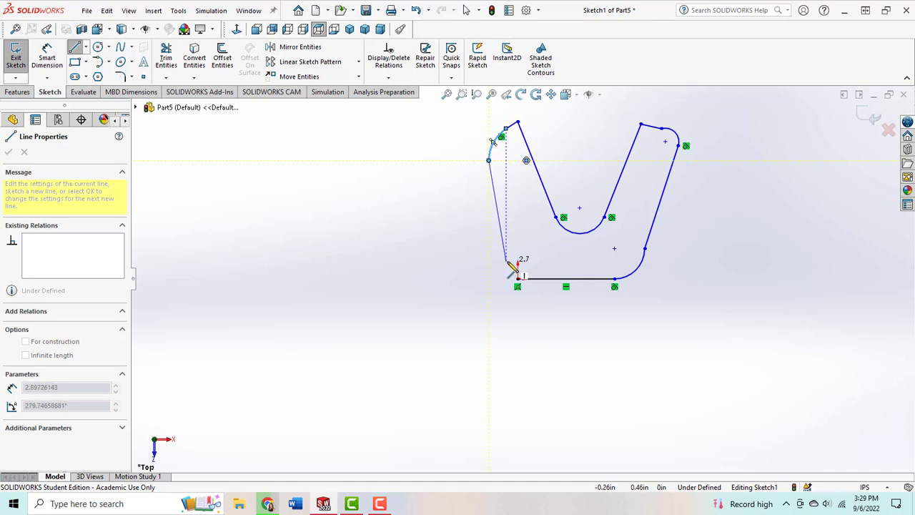
{"action": "left_click", "coordinate": [506, 257]}
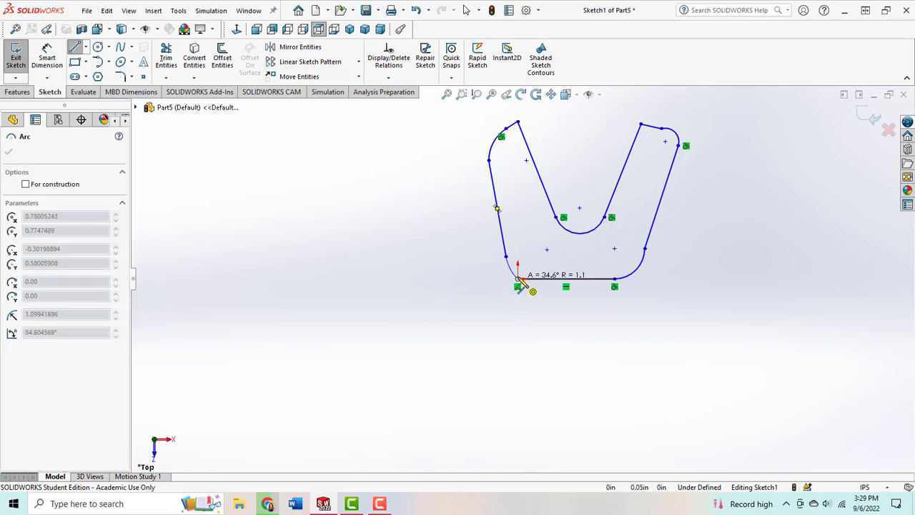
{"action": "left_click", "coordinate": [519, 284]}
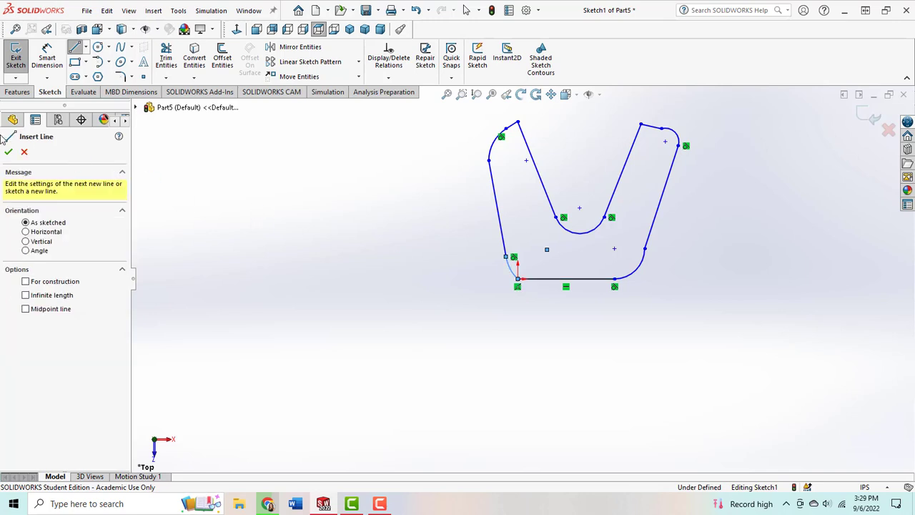
{"action": "key", "text": "Escape"}
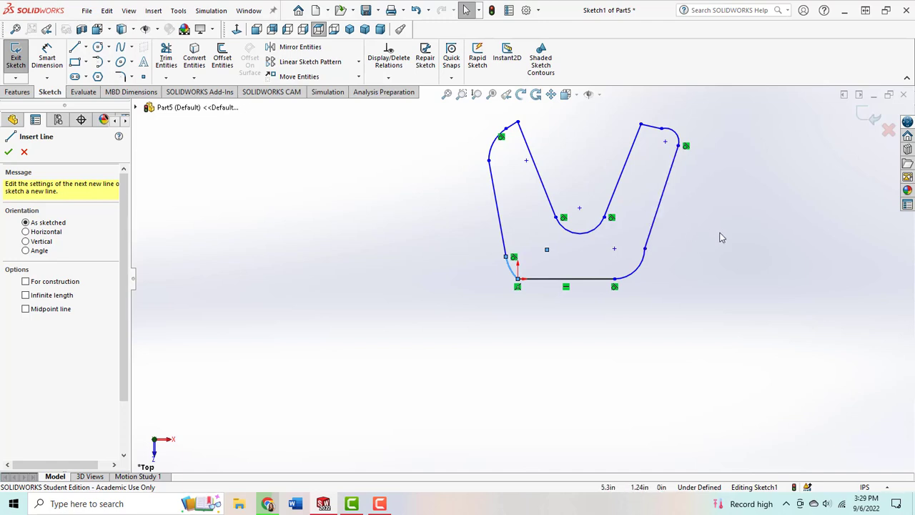
Step: Add a Tangent relation between the corner arc at the origin and the horizontal base line
{"action": "scroll", "coordinate": [640, 269], "scroll_direction": "down", "scroll_amount": 2}
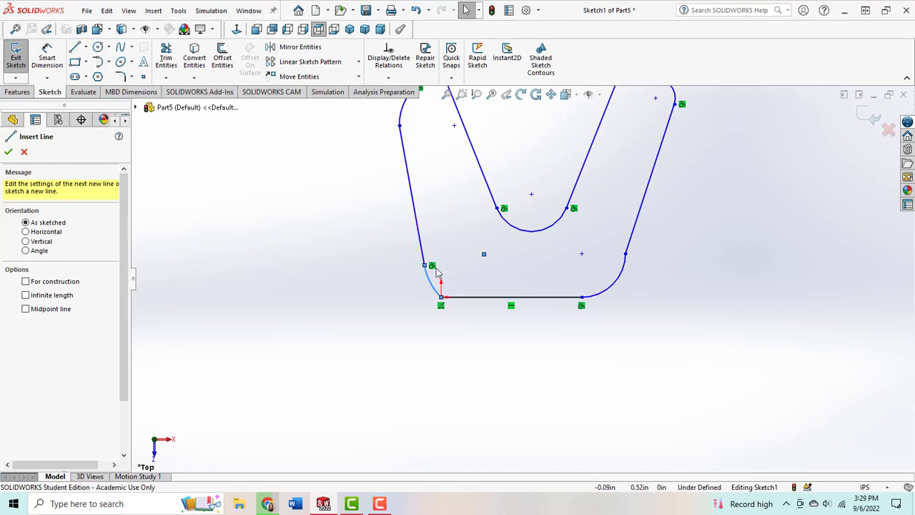
{"action": "key", "text": "Escape"}
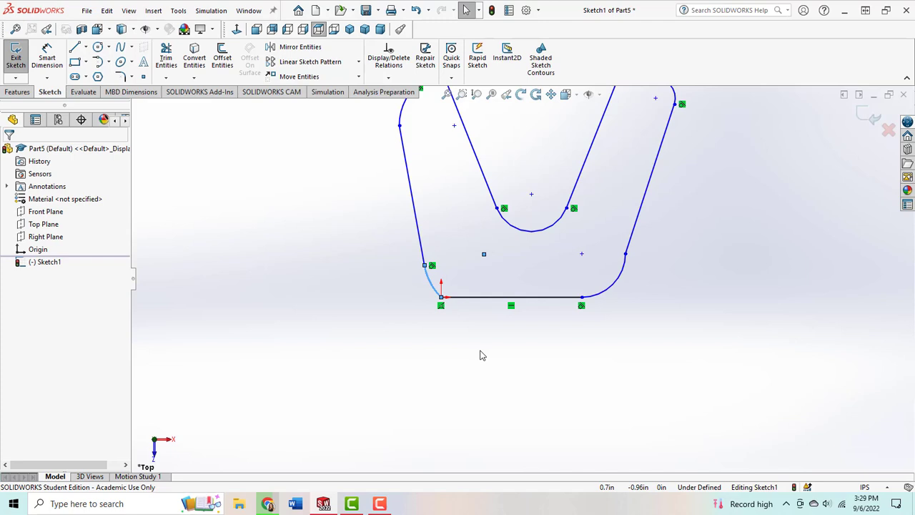
{"action": "left_click", "coordinate": [432, 282]}
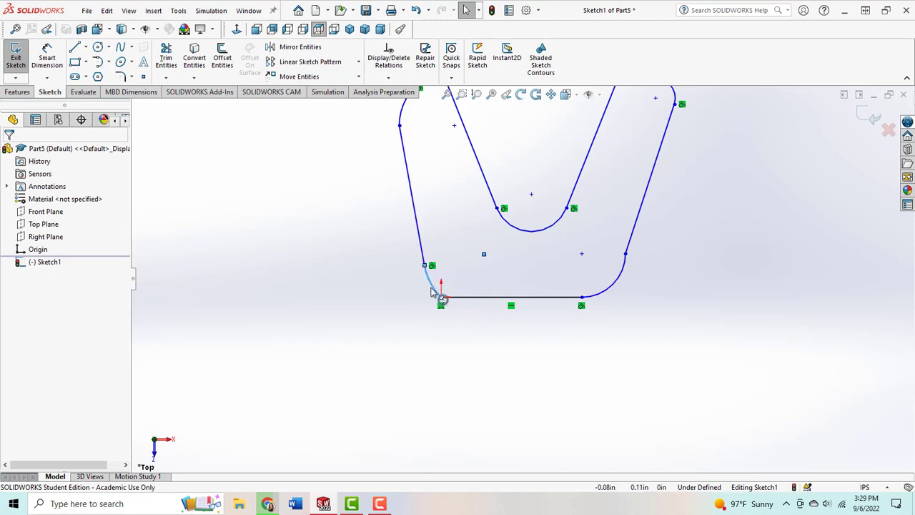
{"action": "left_click", "coordinate": [497, 356]}
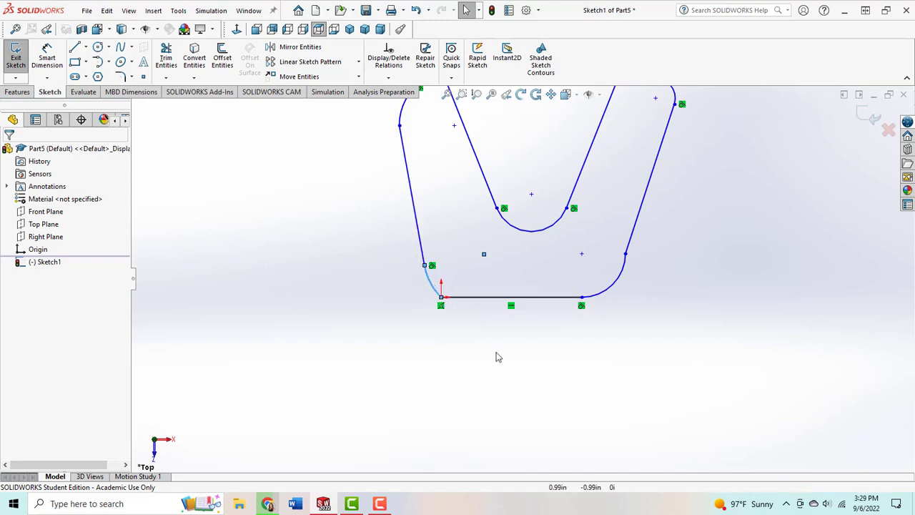
{"action": "left_click", "coordinate": [434, 294]}
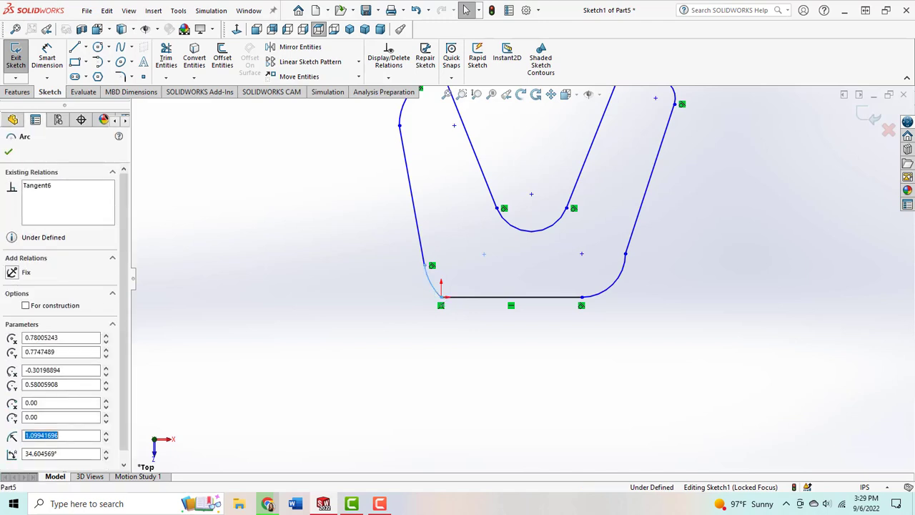
{"action": "left_click", "coordinate": [464, 299], "text": "ctrl"}
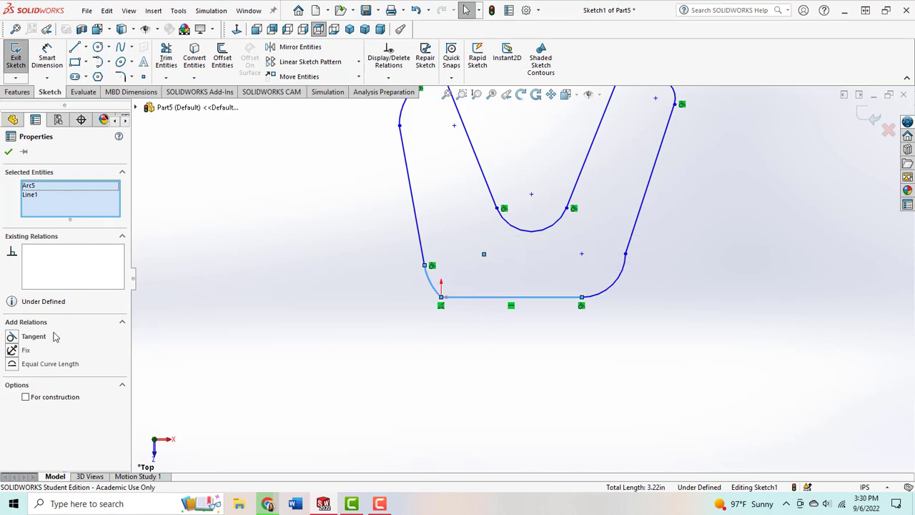
{"action": "left_click", "coordinate": [12, 337]}
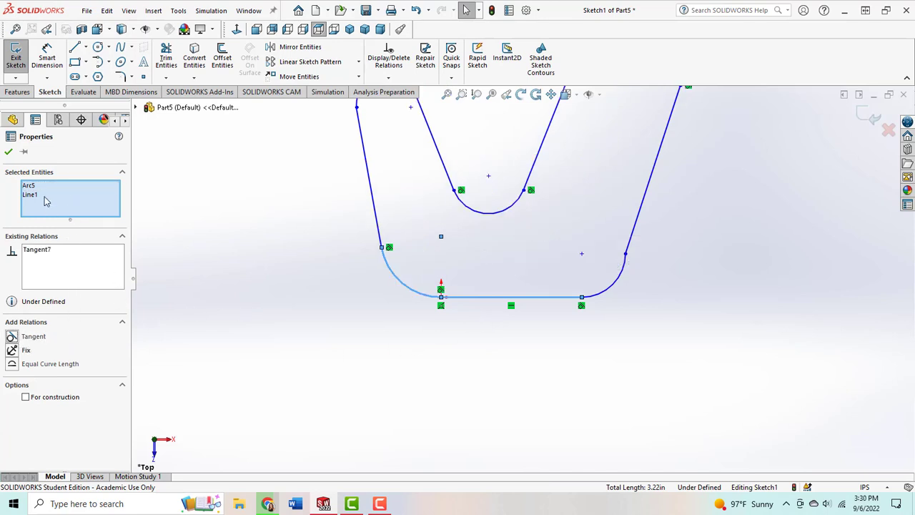
{"action": "left_click", "coordinate": [9, 154]}
Step: Add a Tangent relation between the lower right corner arc and the right slanted outer line
{"action": "key", "text": "z"}
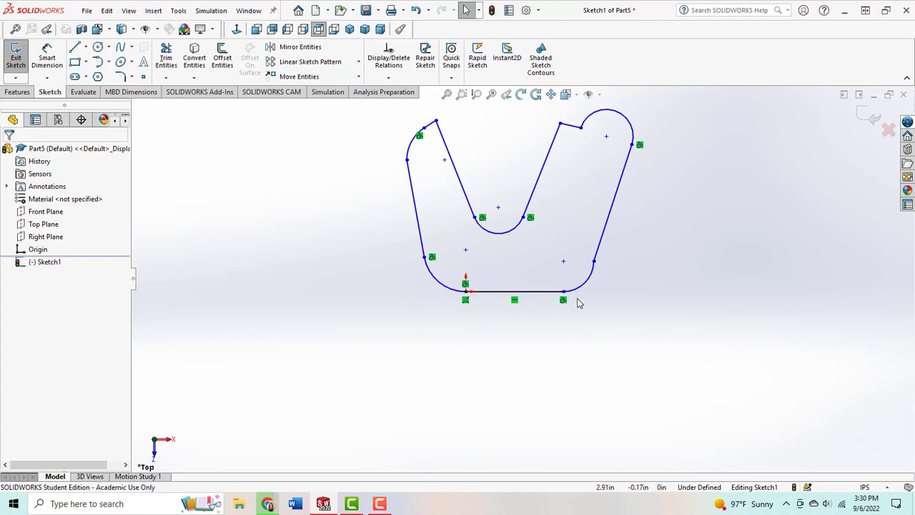
{"action": "scroll", "coordinate": [562, 307], "scroll_direction": "down", "scroll_amount": 2}
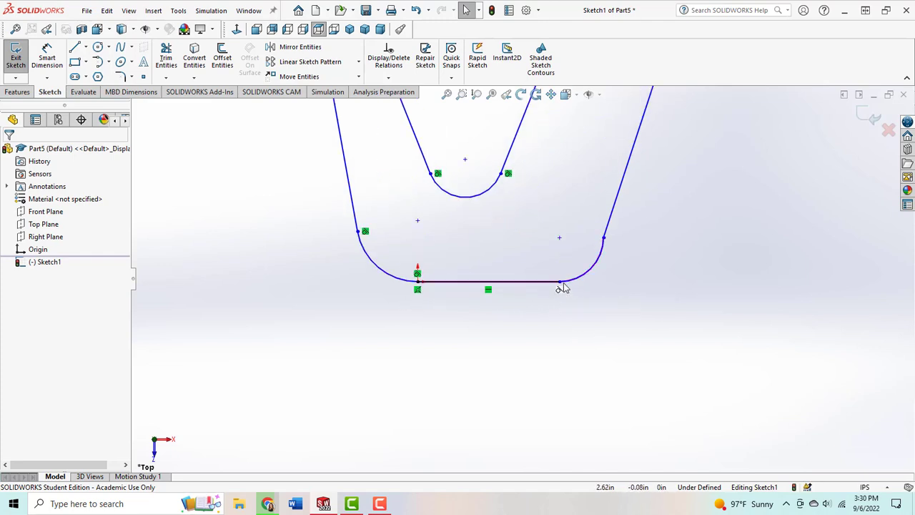
{"action": "left_click", "coordinate": [607, 231]}
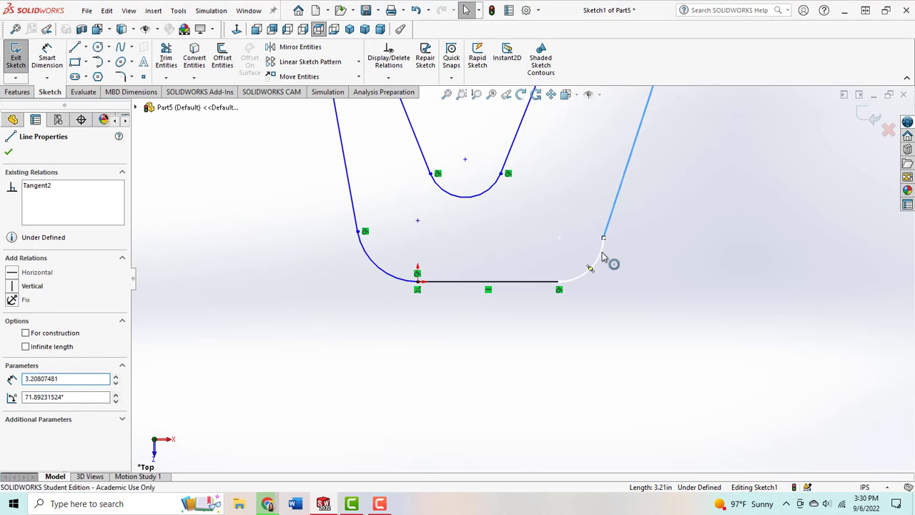
{"action": "left_click", "coordinate": [603, 259], "text": "ctrl"}
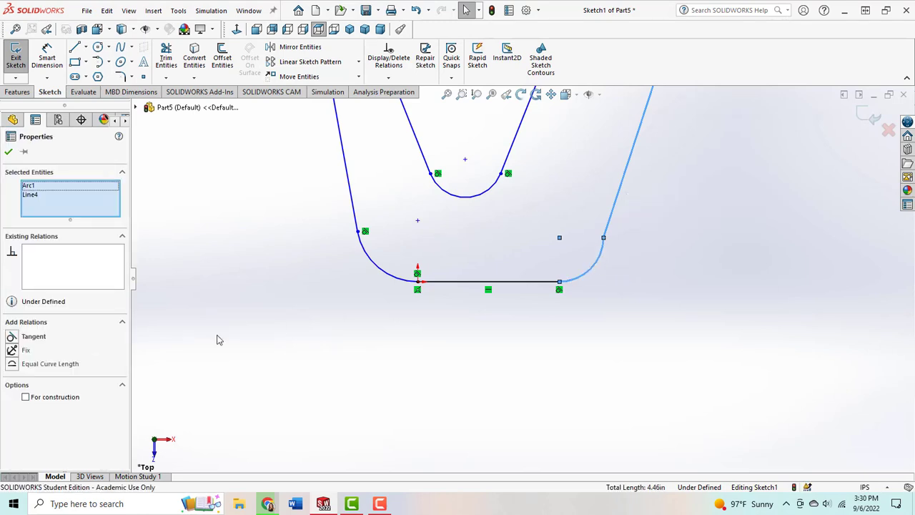
{"action": "left_click", "coordinate": [13, 337]}
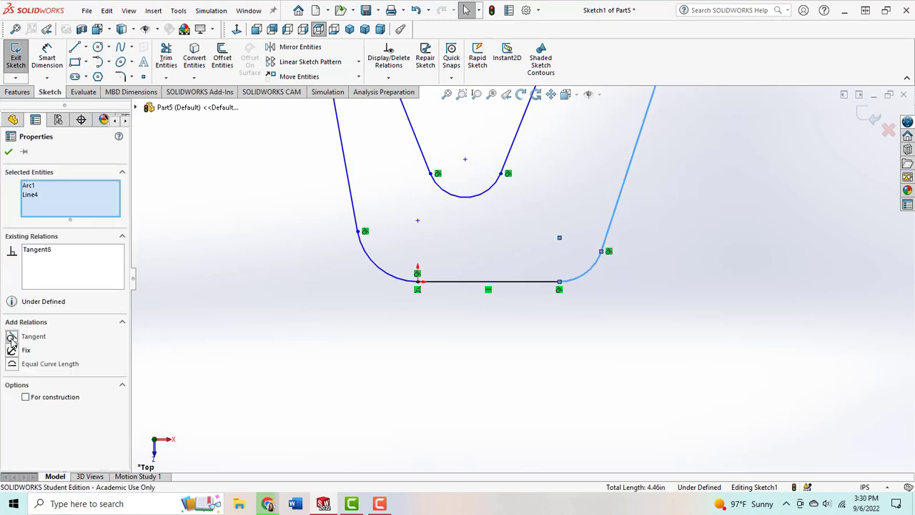
{"action": "left_click", "coordinate": [9, 152]}
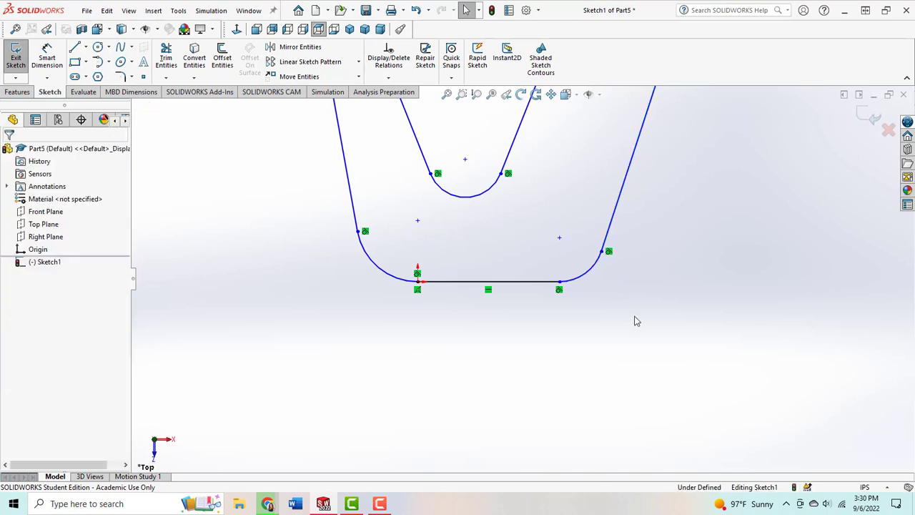
Step: Reshape the right arm by lowering its upper arc to about 0.97 in radius and moving the short top line's inner end below the arc's end
{"action": "scroll", "coordinate": [636, 321], "scroll_direction": "up", "scroll_amount": 4}
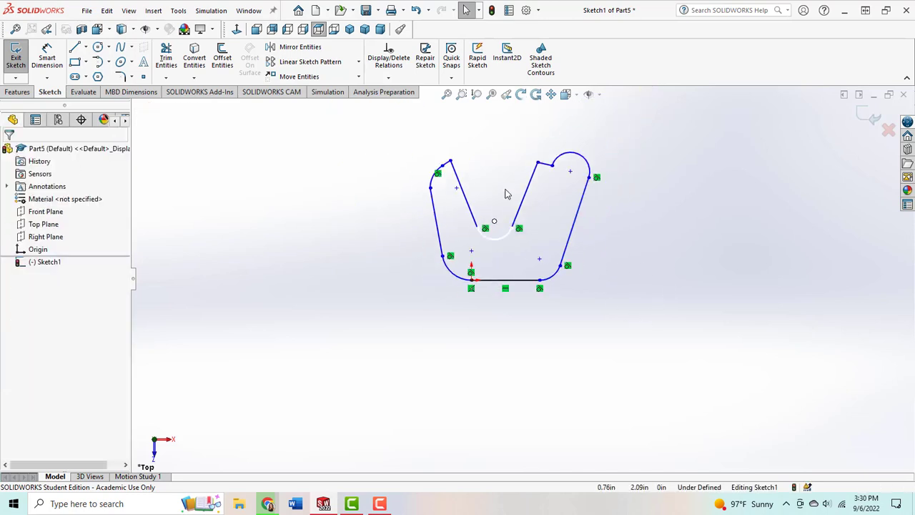
{"action": "scroll", "coordinate": [510, 160], "scroll_direction": "down", "scroll_amount": 2}
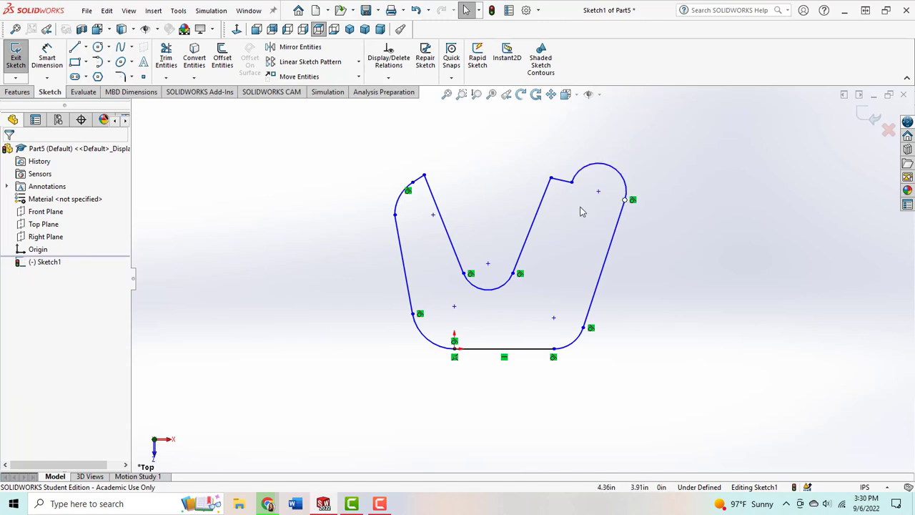
{"action": "left_click", "coordinate": [612, 172]}
{"action": "mouse_move", "coordinate": [615, 180]}
{"action": "left_mouse_down"}
{"action": "mouse_move", "coordinate": [613, 204]}
{"action": "mouse_move", "coordinate": [615, 193]}
{"action": "left_mouse_up"}
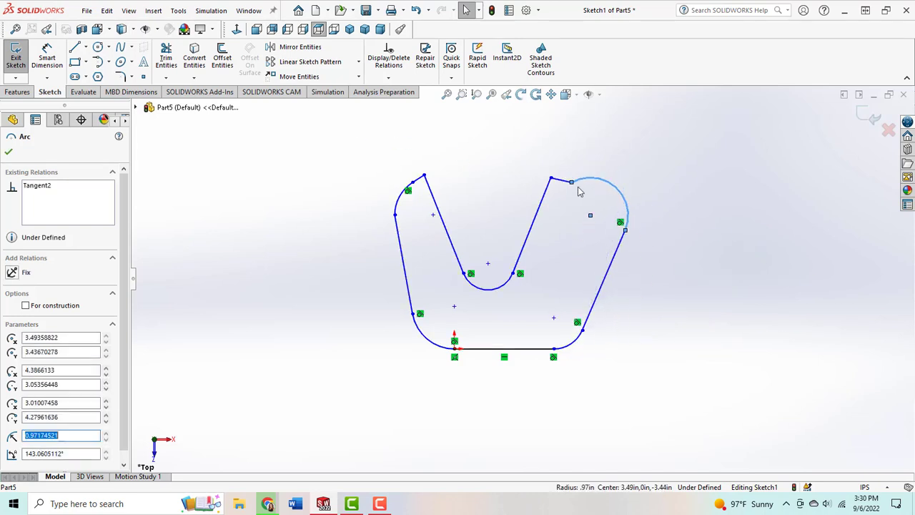
{"action": "left_click_drag", "start_coordinate": [552, 183], "coordinate": [558, 198]}
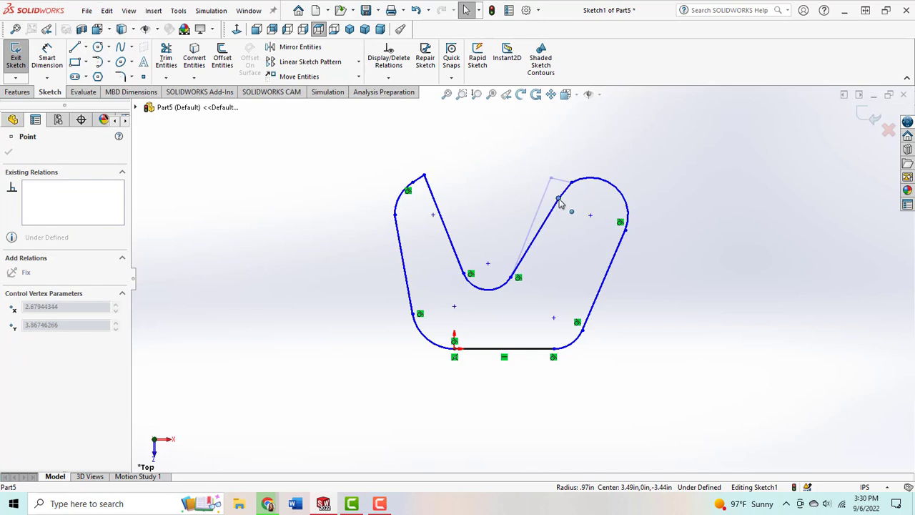
{"action": "left_click", "coordinate": [693, 278]}
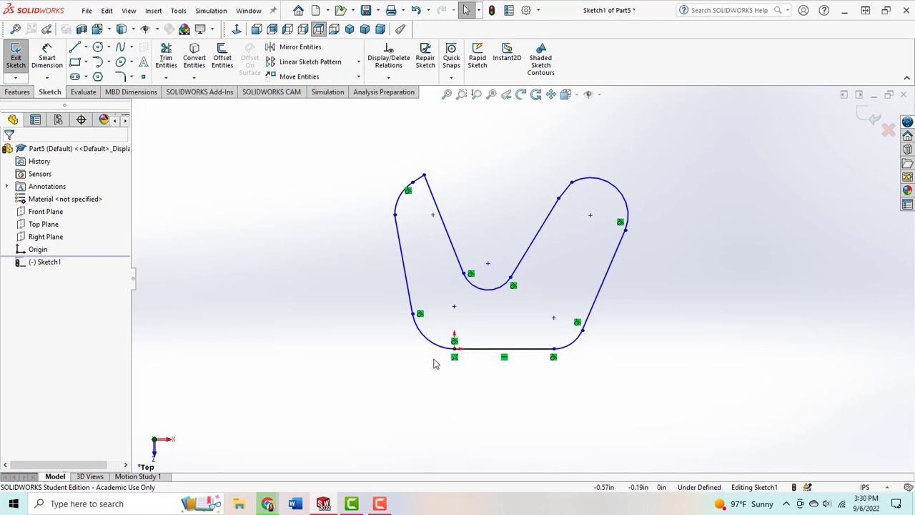
{"action": "left_click", "coordinate": [575, 346]}
{"action": "key", "text": "Delete"}
{"action": "key", "text": "ctrl+z"}
Step: Add an Equal relation between the two lower corner arcs at the ends of the base line
{"action": "left_click", "coordinate": [445, 349]}
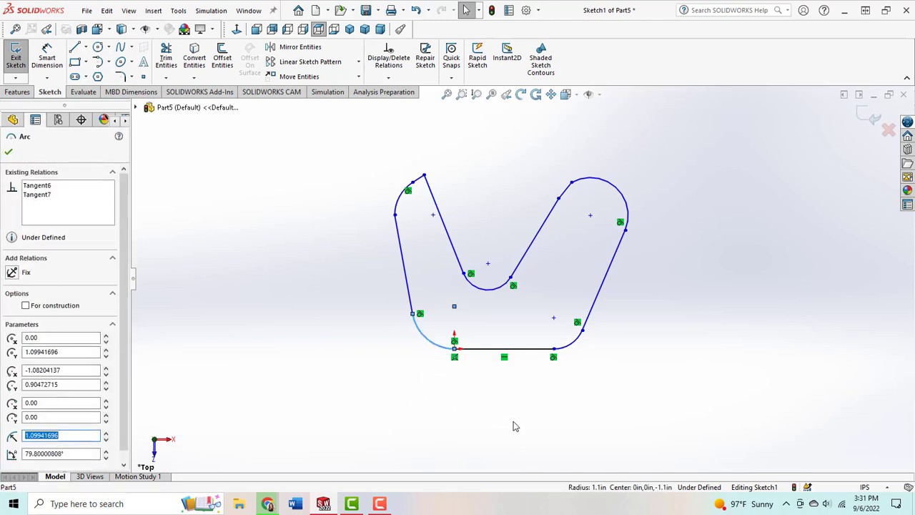
{"action": "left_click", "coordinate": [583, 345], "text": "ctrl"}
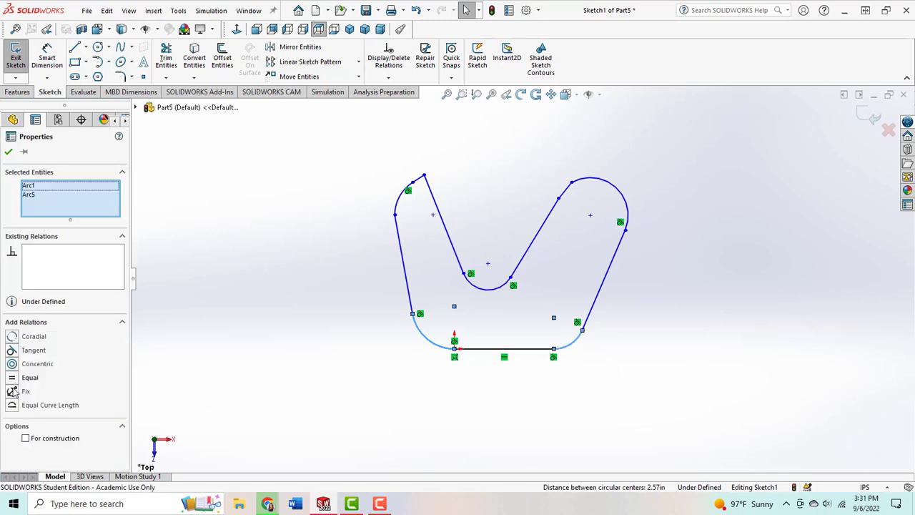
{"action": "left_click", "coordinate": [11, 377]}
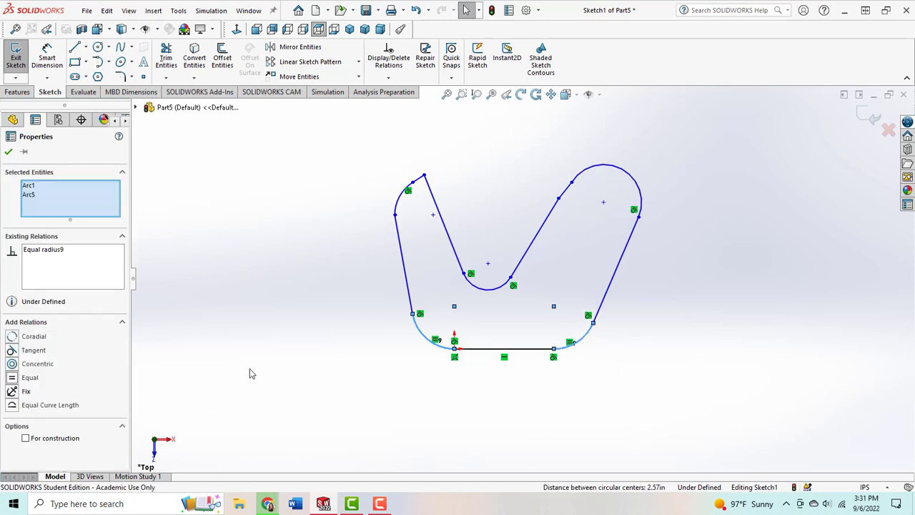
{"action": "left_click", "coordinate": [8, 153]}
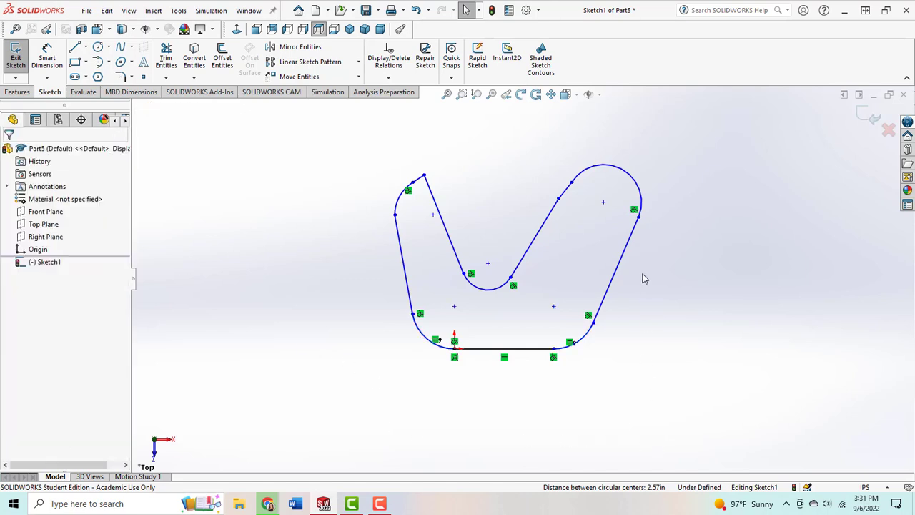
Step: Add an Equal relation between the left and right slanted outer lines of the profile
{"action": "left_click", "coordinate": [620, 279]}
{"action": "left_click", "coordinate": [404, 274]}
{"action": "left_click", "coordinate": [338, 396]}
{"action": "left_click", "coordinate": [409, 299]}
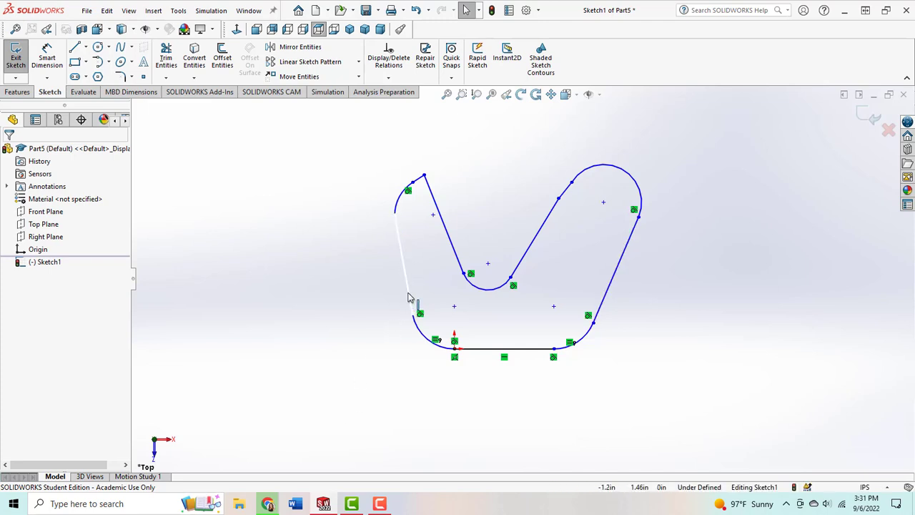
{"action": "left_click", "coordinate": [606, 301], "text": "ctrl"}
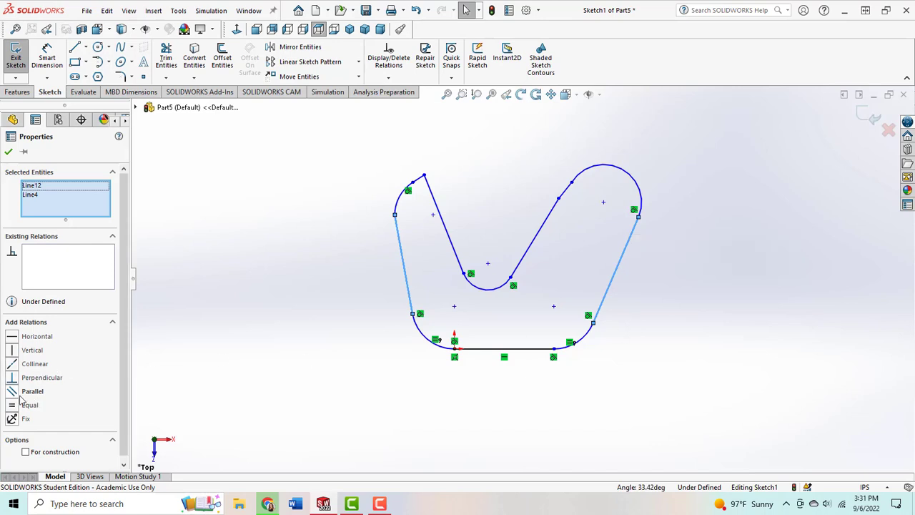
{"action": "left_click", "coordinate": [13, 405]}
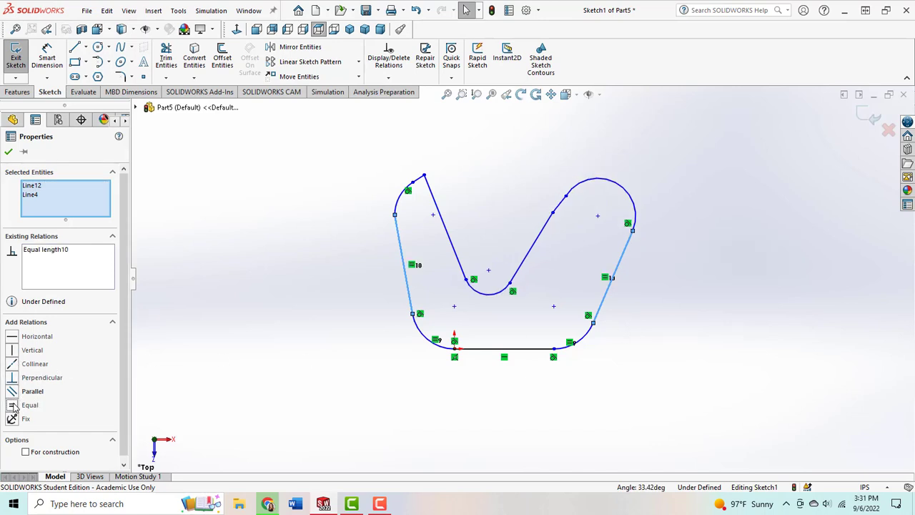
{"action": "left_click", "coordinate": [8, 152]}
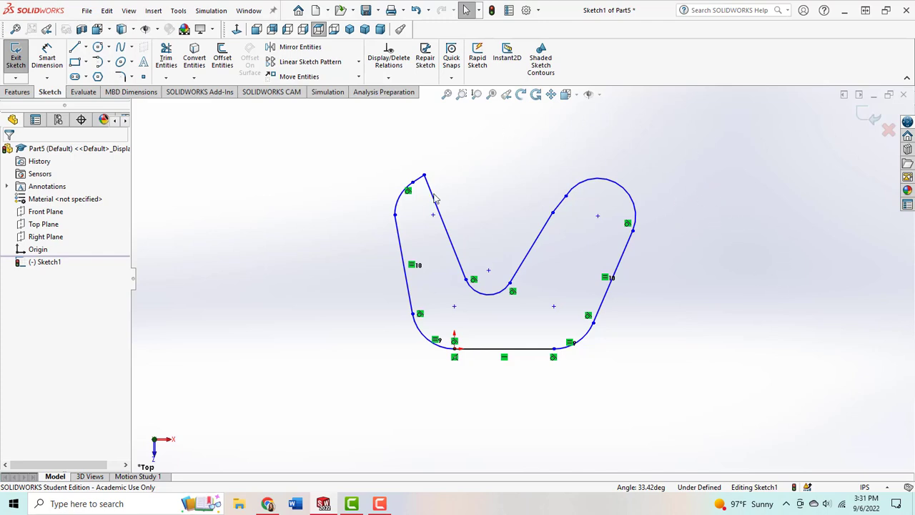
Step: Add an Equal relation between the upper arcs of the left and right arms
{"action": "left_click", "coordinate": [397, 207]}
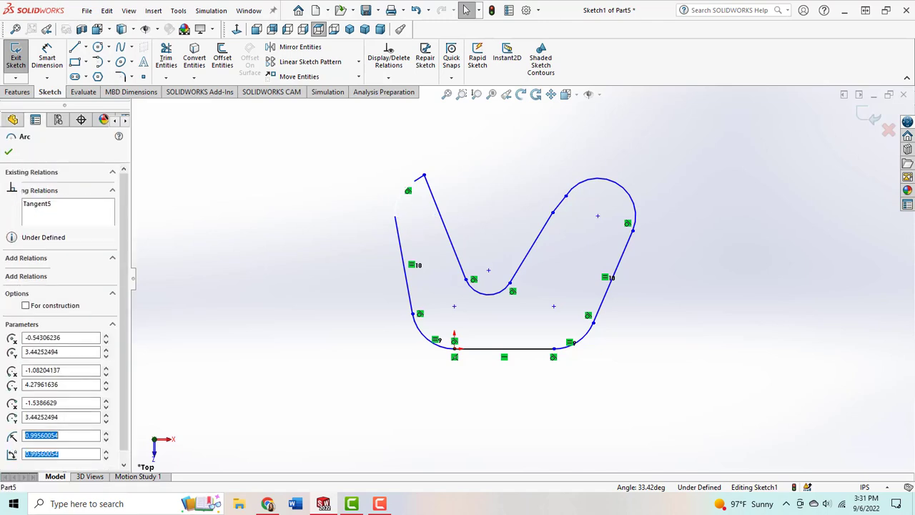
{"action": "left_click", "coordinate": [640, 218], "text": "ctrl"}
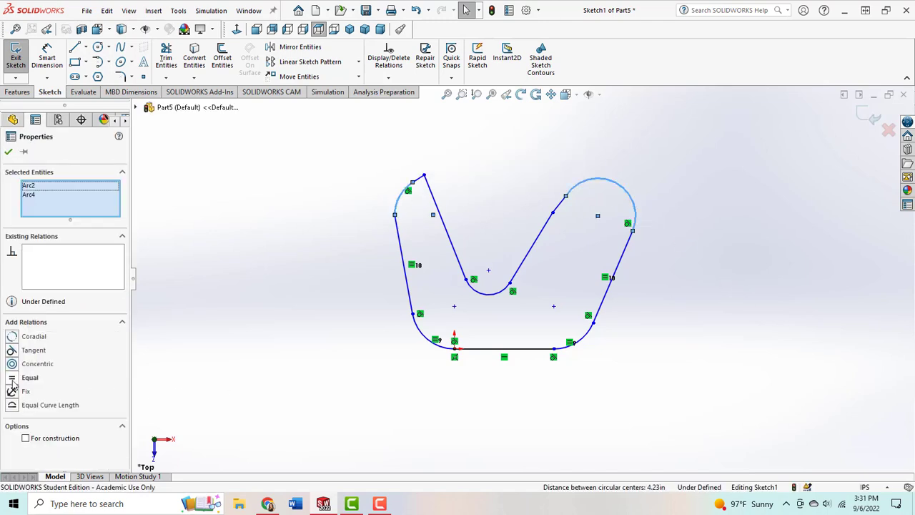
{"action": "left_click", "coordinate": [13, 378]}
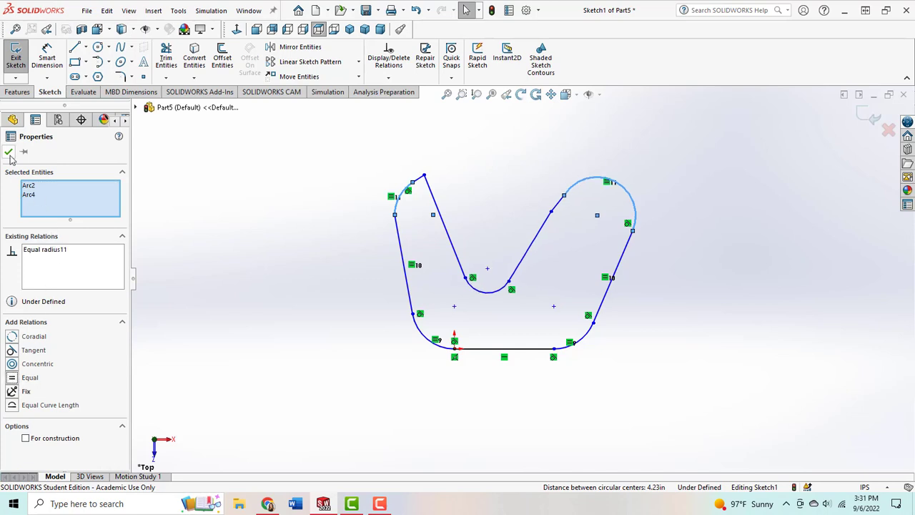
{"action": "left_click", "coordinate": [252, 328]}
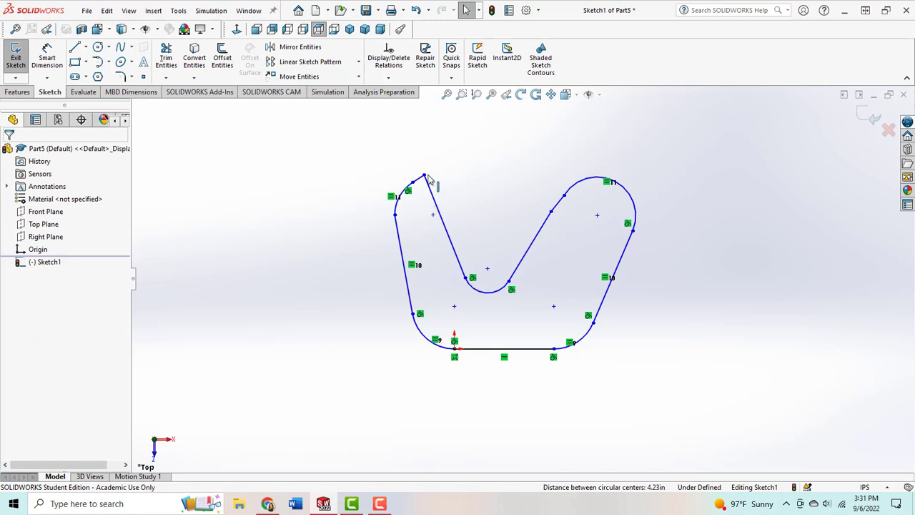
Step: Add an Equal relation between the short top lines of the left and right arms
{"action": "scroll", "coordinate": [425, 148], "scroll_direction": "down", "scroll_amount": 2}
{"action": "left_click", "coordinate": [431, 206]}
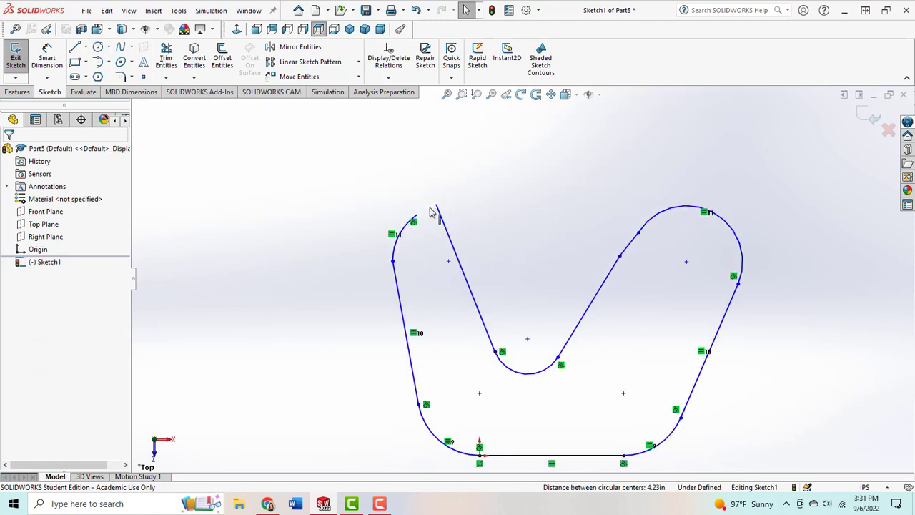
{"action": "left_click", "coordinate": [628, 248], "text": "ctrl"}
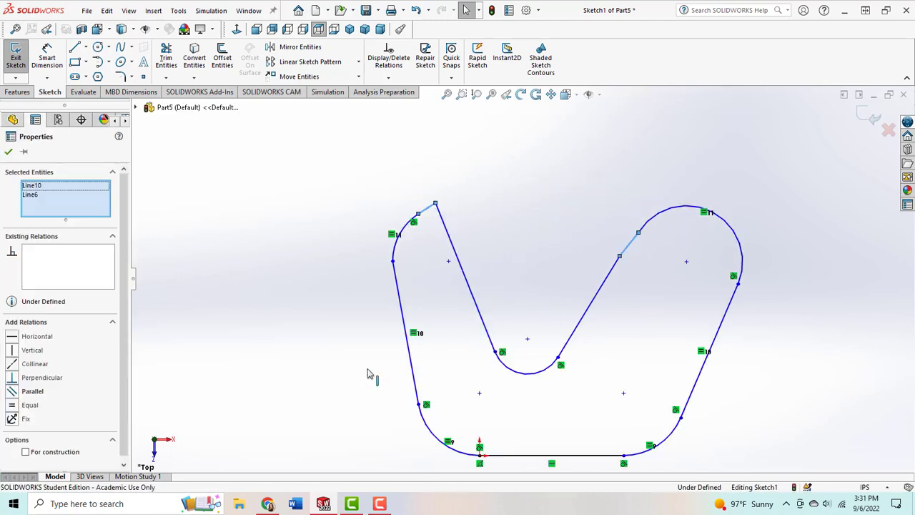
{"action": "left_click", "coordinate": [12, 405]}
{"action": "left_click", "coordinate": [9, 152]}
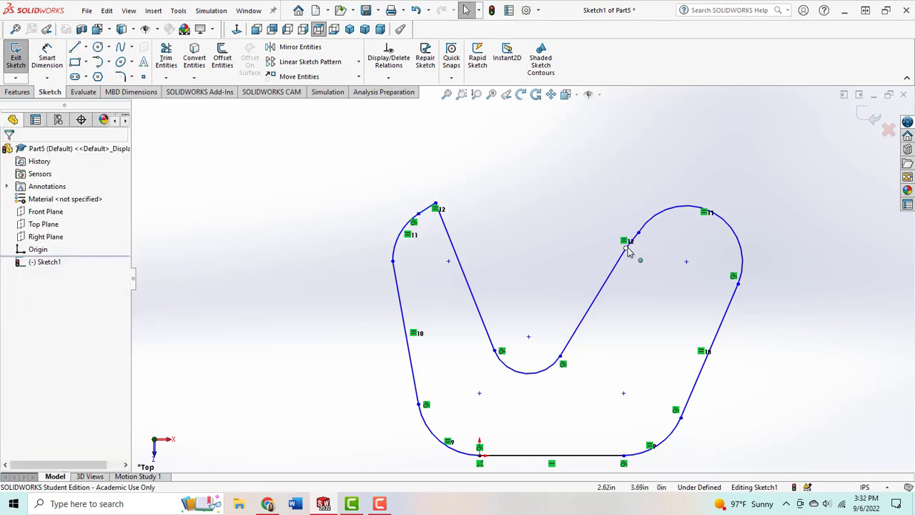
Step: Move both endpoints of the right arm's short top line upward, placing its arc-side end at about X 3.56 in, Y 4.8 in
{"action": "left_click_drag", "start_coordinate": [626, 250], "coordinate": [638, 198]}
{"action": "left_click_drag", "start_coordinate": [644, 229], "coordinate": [681, 184]}
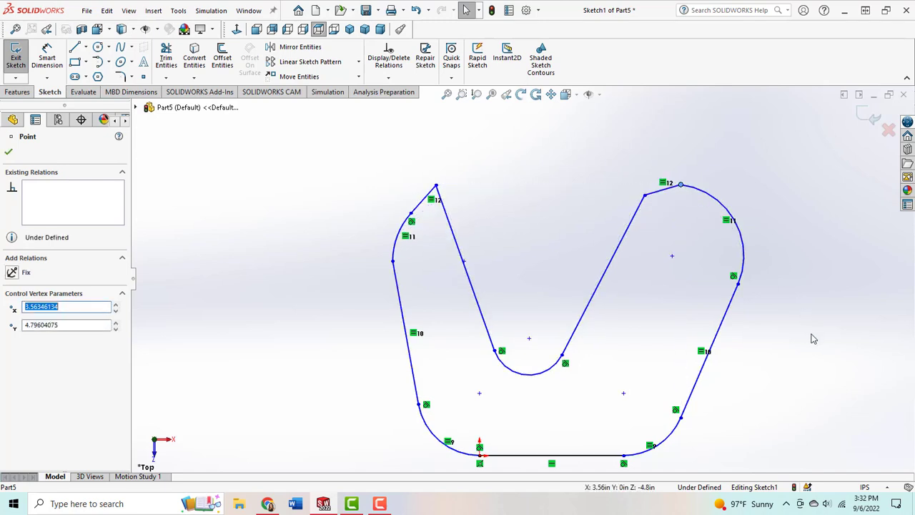
{"action": "left_click", "coordinate": [813, 339]}
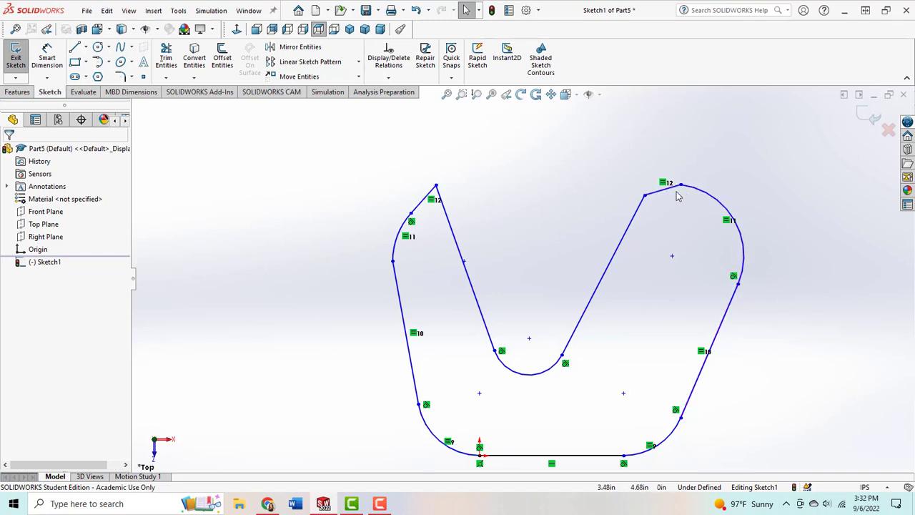
Step: Add a Tangent relation between the right arm's upper arc and its short top line
{"action": "left_click", "coordinate": [697, 200]}
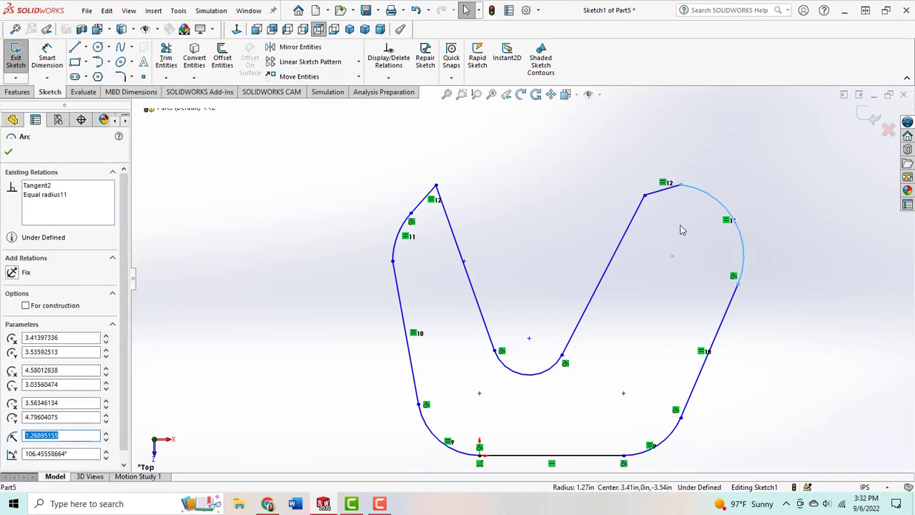
{"action": "left_click", "coordinate": [667, 188]}
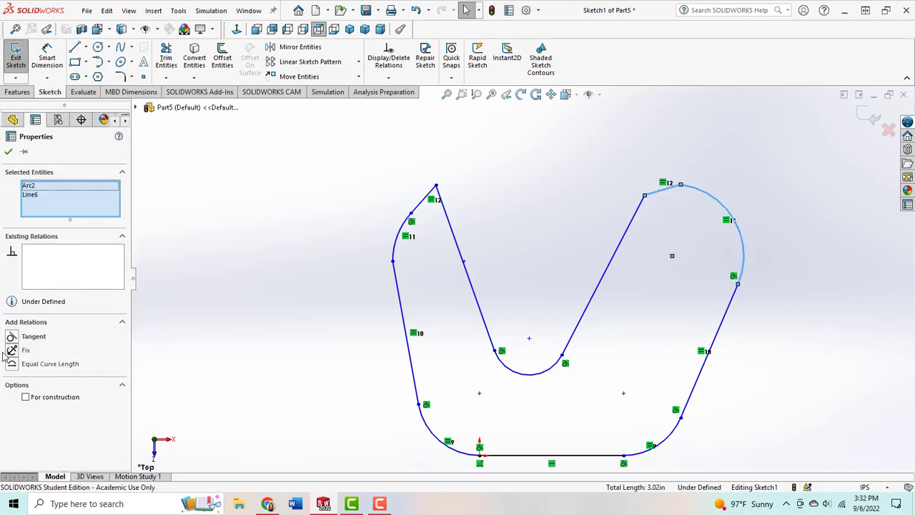
{"action": "left_click", "coordinate": [11, 336]}
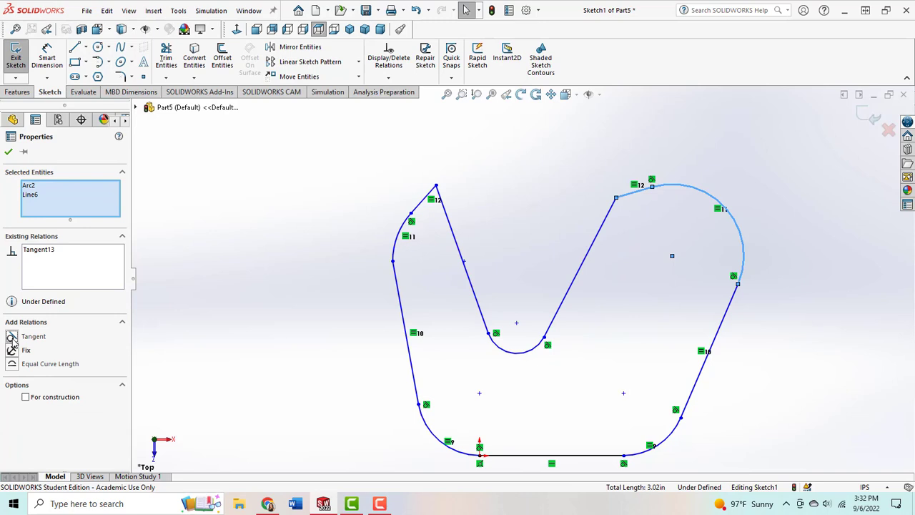
{"action": "left_click", "coordinate": [8, 152]}
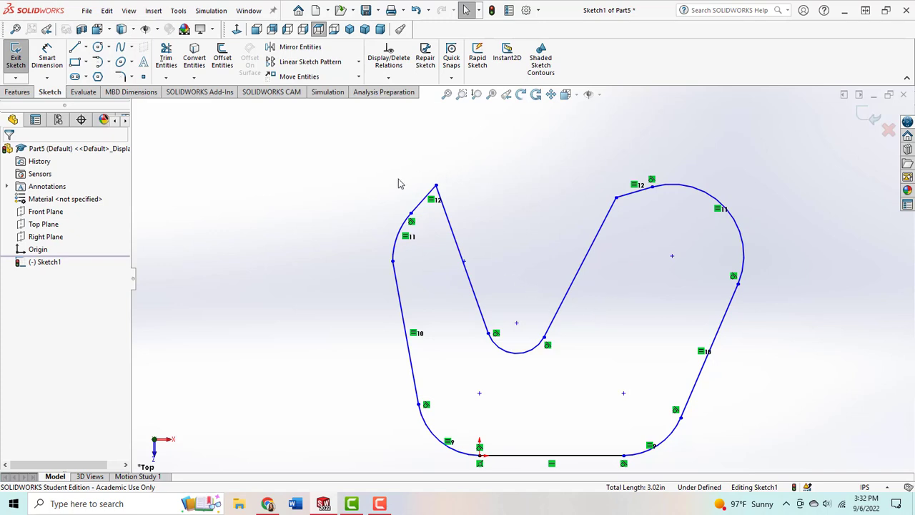
{"action": "left_click", "coordinate": [466, 261]}
{"action": "left_click", "coordinate": [403, 159]}
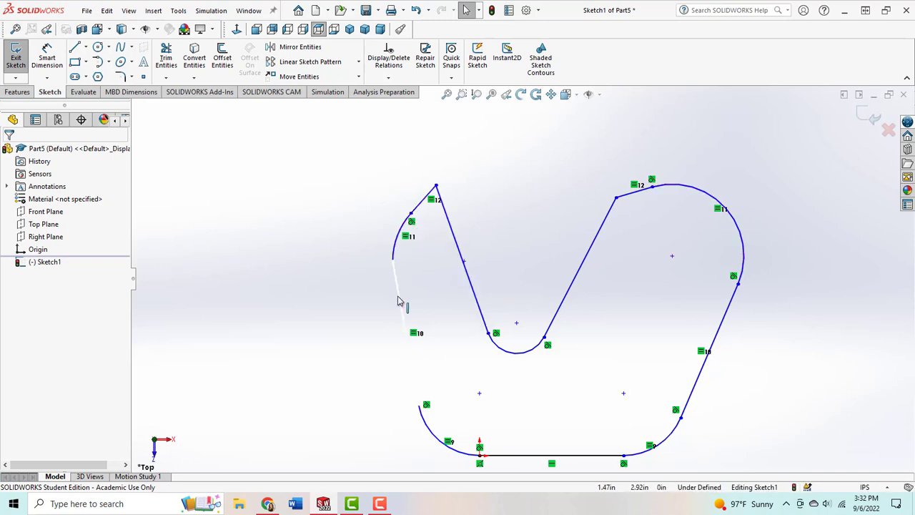
Step: Add a Tangent relation between the left arm's upper arc and its long outer line
{"action": "left_click", "coordinate": [394, 254]}
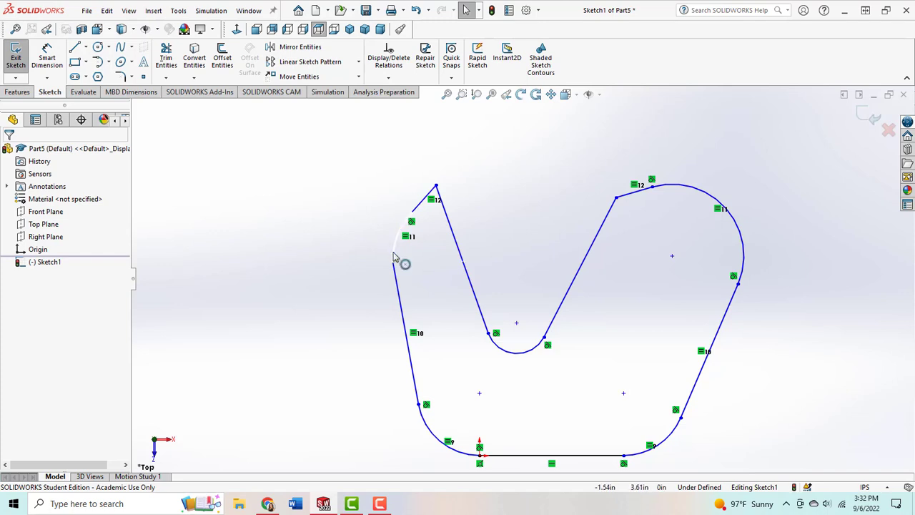
{"action": "left_click", "coordinate": [394, 292], "text": "ctrl"}
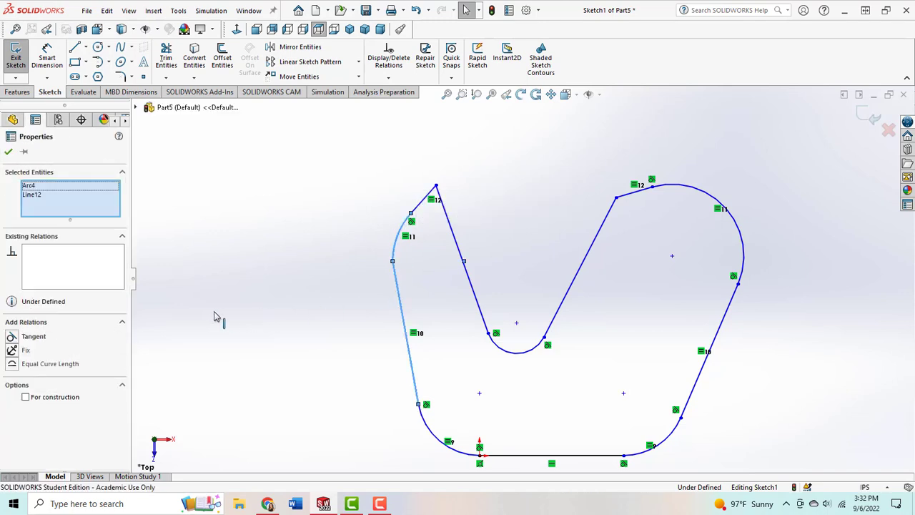
{"action": "left_click", "coordinate": [12, 336]}
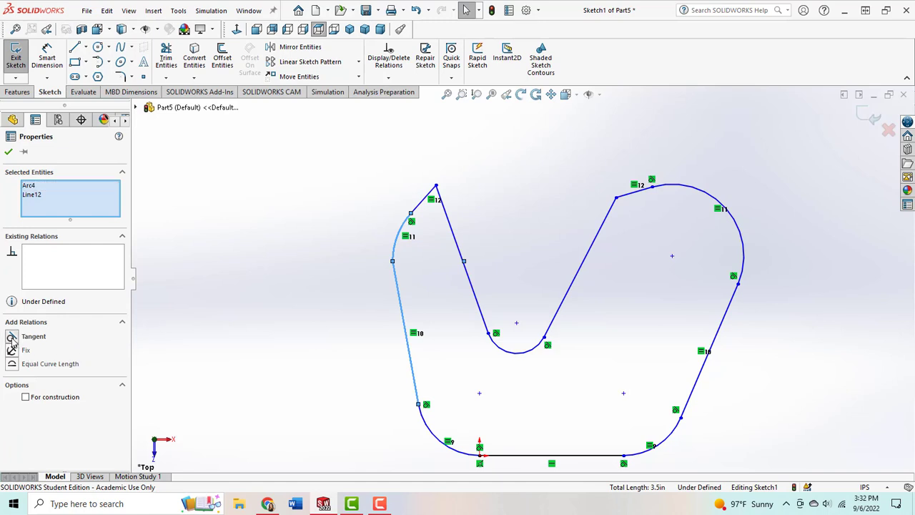
{"action": "left_click", "coordinate": [8, 152]}
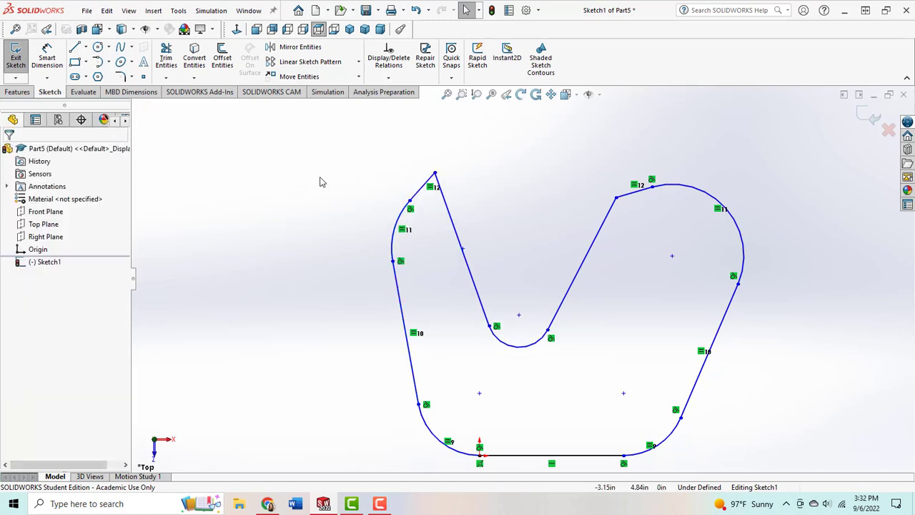
Step: Add an Equal relation between the two long inner lines forming the V-notch
{"action": "left_click", "coordinate": [476, 291]}
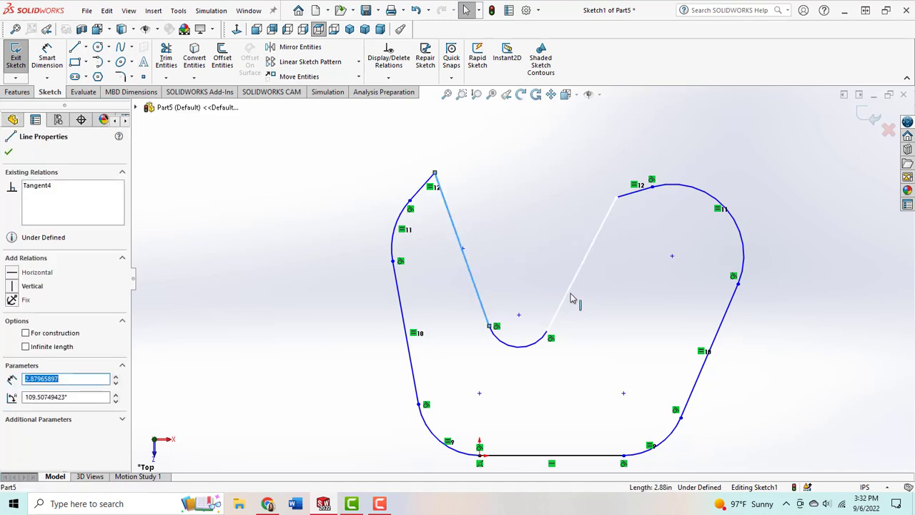
{"action": "left_click", "coordinate": [592, 303], "text": "ctrl"}
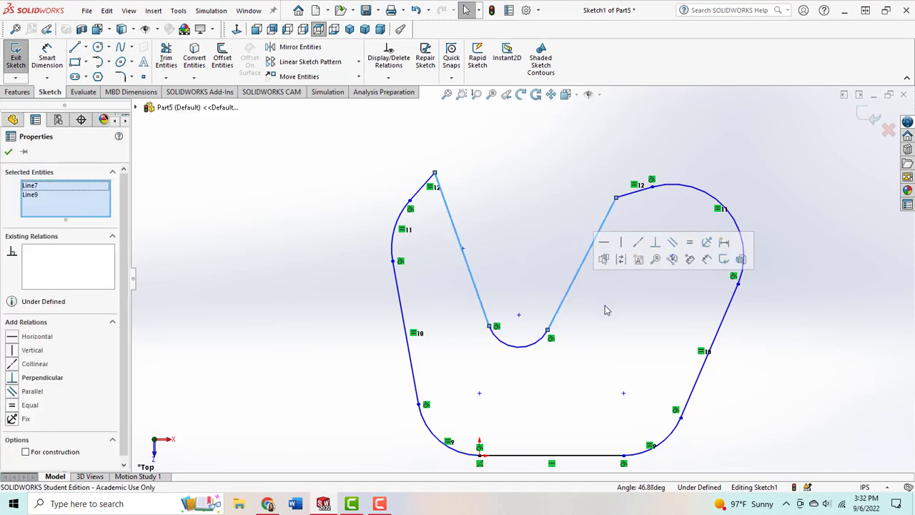
{"action": "left_click", "coordinate": [15, 406]}
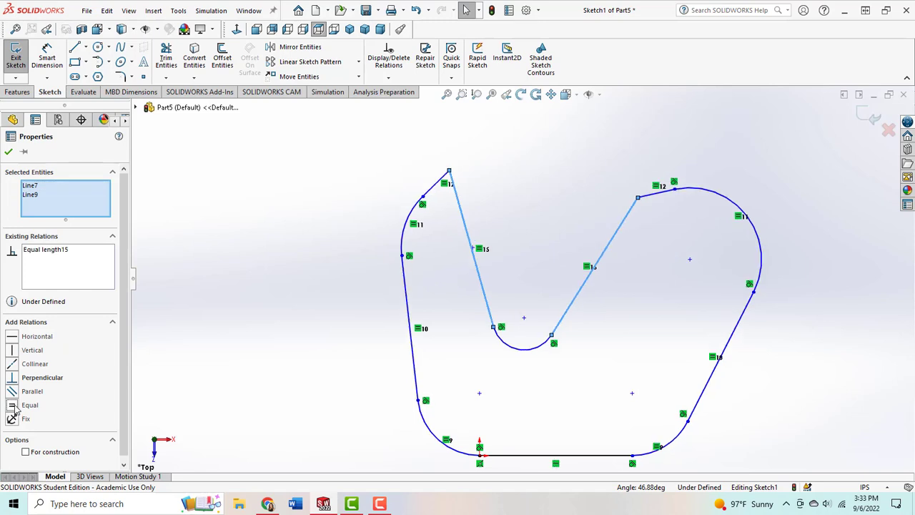
{"action": "left_click", "coordinate": [9, 153]}
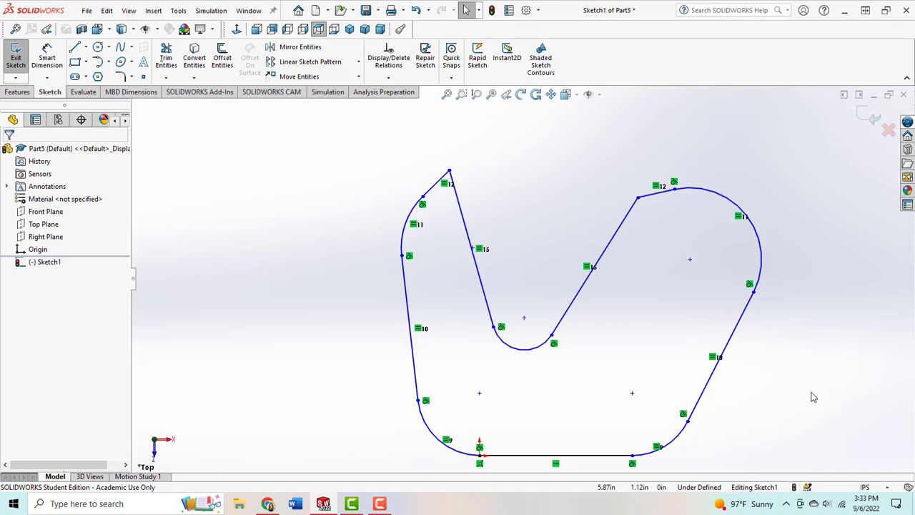
Step: Add a Vertical relation between the base line's midpoint and the notch arc's centre, and move that centre to about X 1.01 in, Y 2.22 in
{"action": "right_click", "coordinate": [590, 462]}
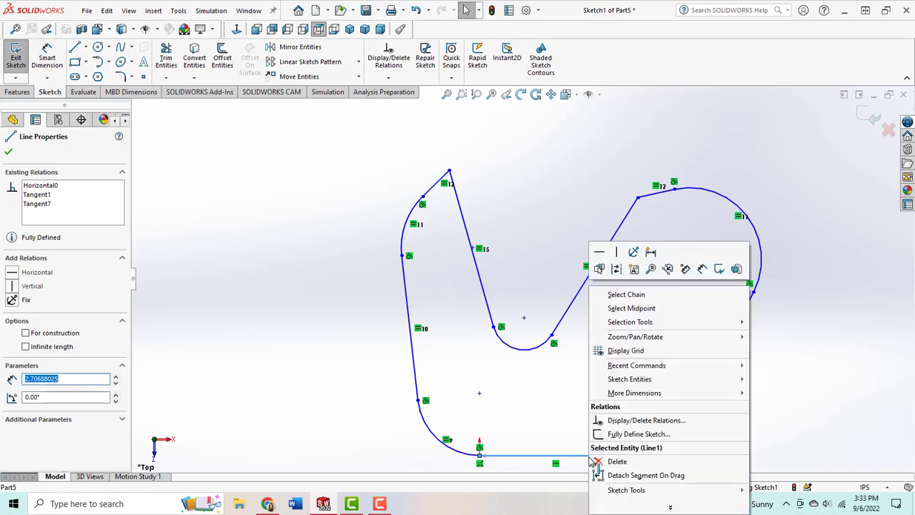
{"action": "mouse_move", "coordinate": [663, 339]}
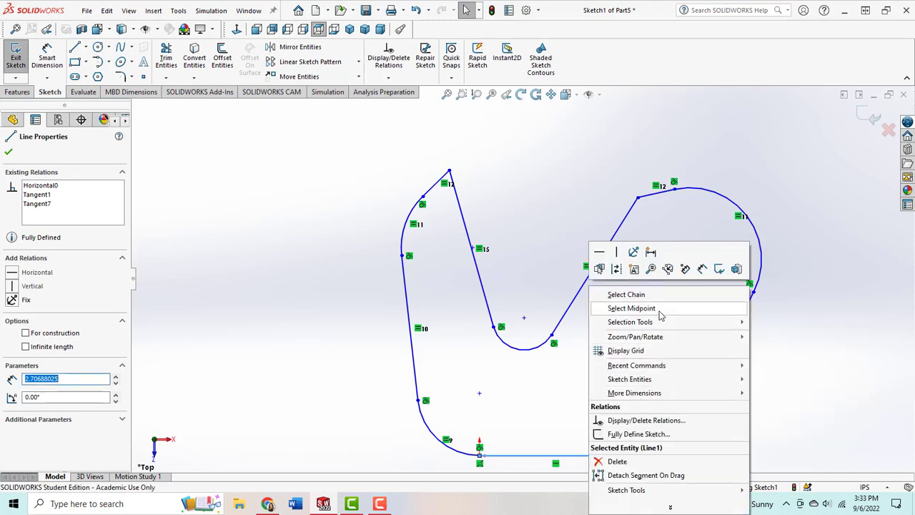
{"action": "left_click", "coordinate": [631, 308]}
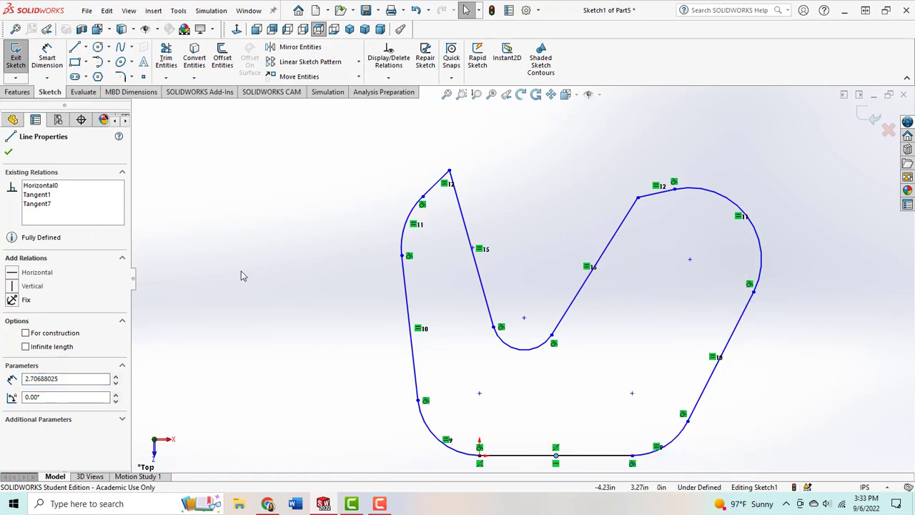
{"action": "left_click", "coordinate": [524, 320], "text": "ctrl"}
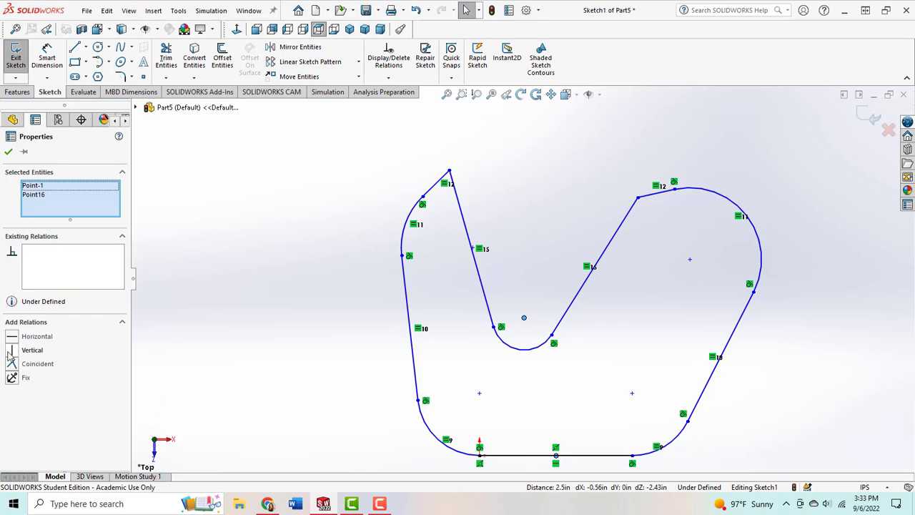
{"action": "left_click", "coordinate": [12, 350]}
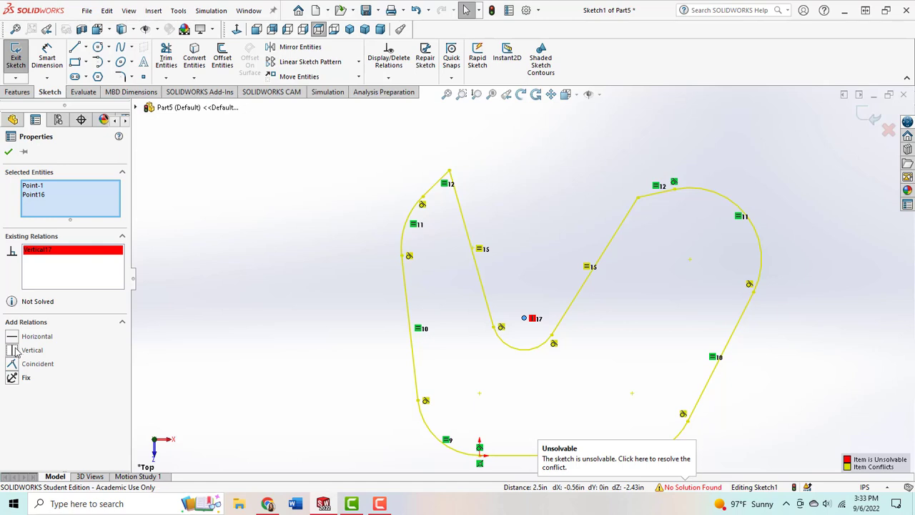
{"action": "left_click", "coordinate": [9, 153]}
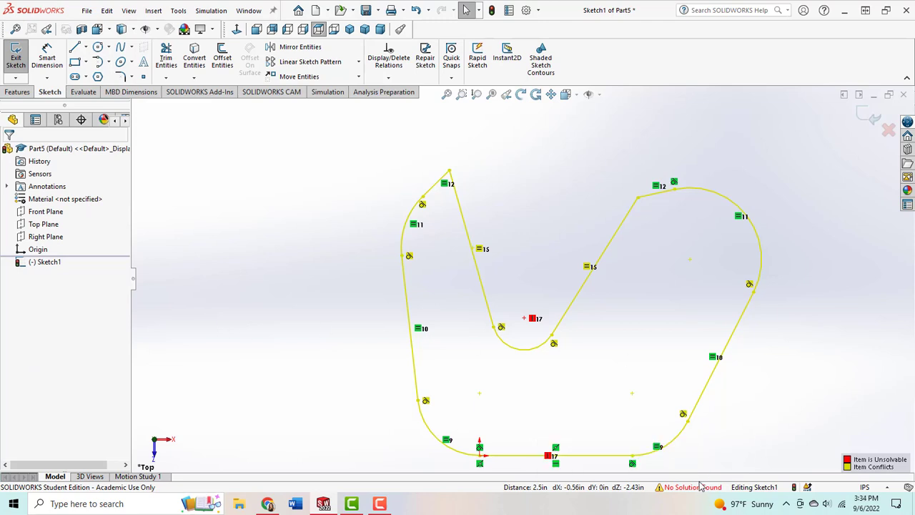
{"action": "left_click_drag", "start_coordinate": [525, 317], "coordinate": [580, 326]}
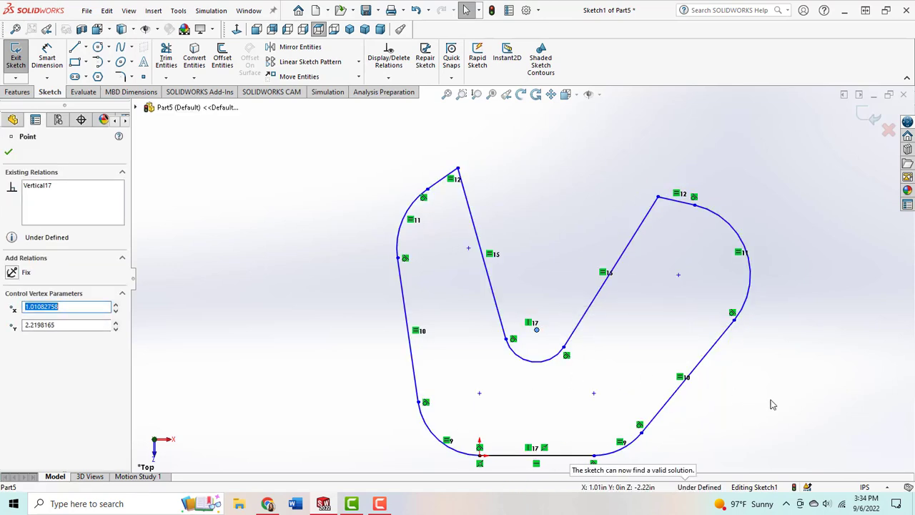
{"action": "left_click", "coordinate": [789, 361]}
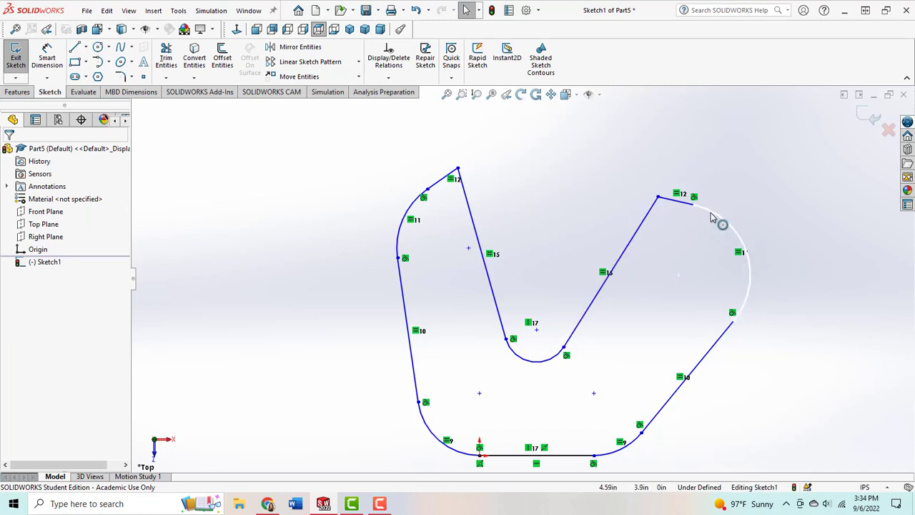
Step: Spread the two arms apart by moving the right upper arc outward and the left arm's inner tip to about X -0.4 in, Y 5.42 in
{"action": "mouse_move", "coordinate": [719, 221]}
{"action": "left_mouse_down"}
{"action": "mouse_move", "coordinate": [695, 205]}
{"action": "mouse_move", "coordinate": [677, 216]}
{"action": "left_mouse_up"}
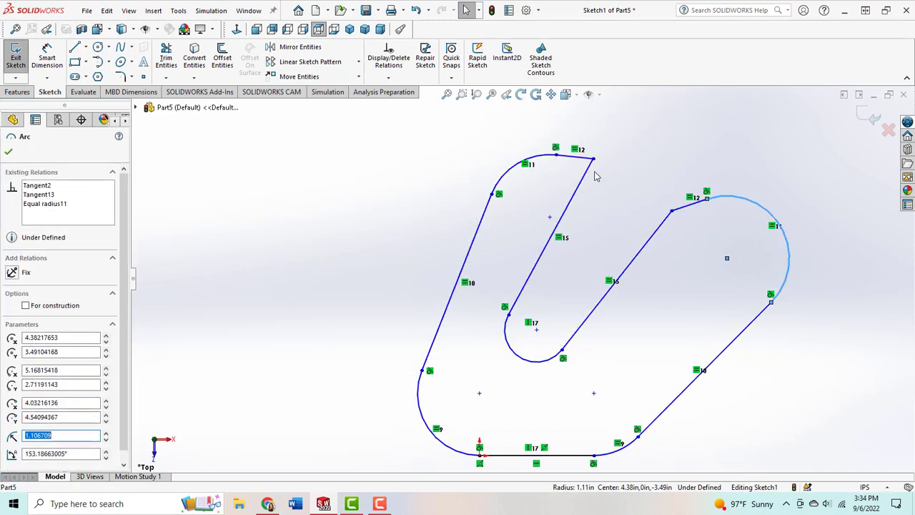
{"action": "mouse_move", "coordinate": [594, 160]}
{"action": "left_mouse_down"}
{"action": "mouse_move", "coordinate": [458, 162]}
{"action": "mouse_move", "coordinate": [458, 149]}
{"action": "left_mouse_up"}
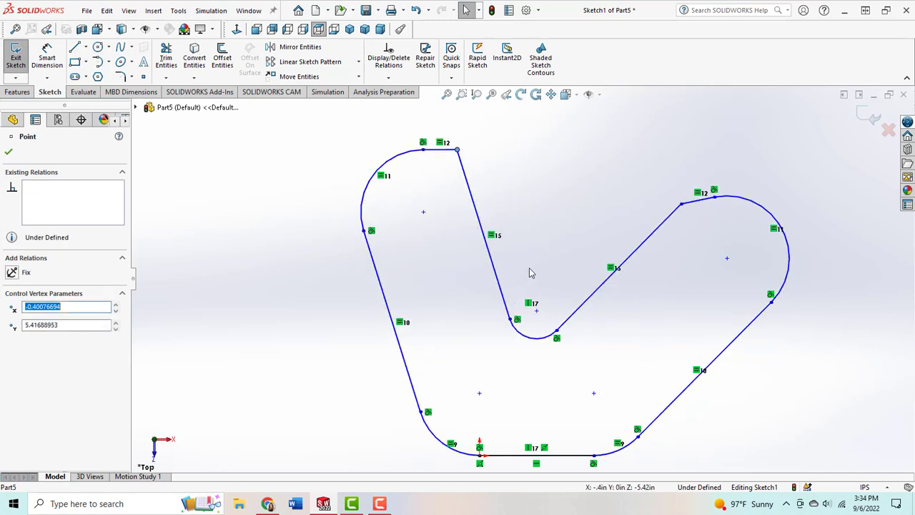
{"action": "left_click", "coordinate": [533, 306]}
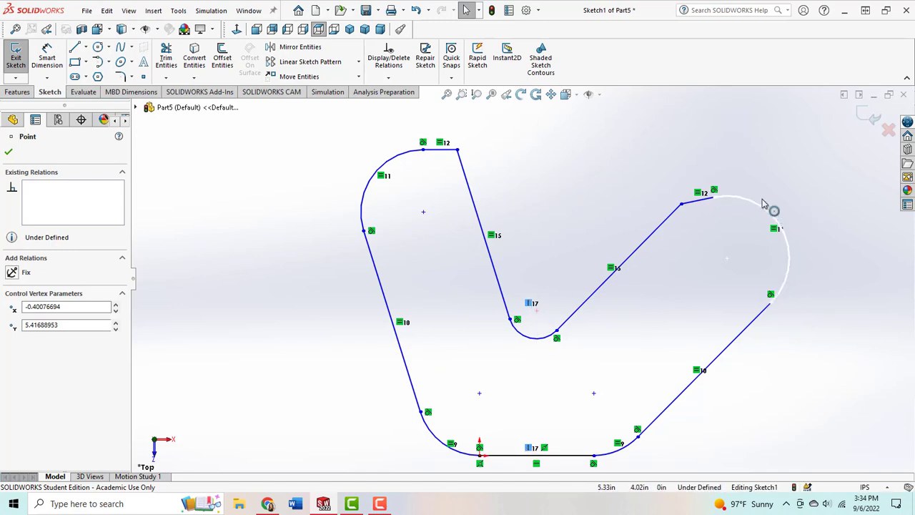
{"action": "left_click_drag", "start_coordinate": [763, 200], "coordinate": [760, 196]}
{"action": "left_click", "coordinate": [815, 342]}
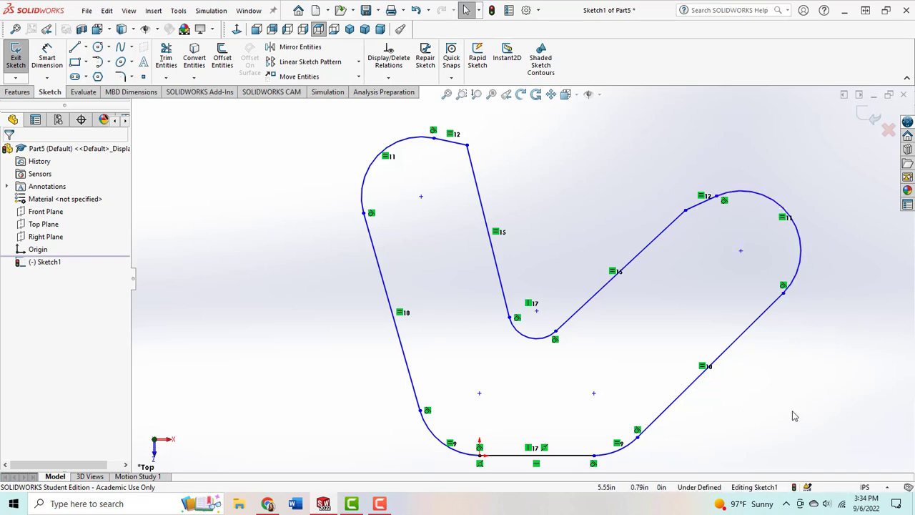
Step: Dimension the vertical distance from the base line to the left arm's inner tip as 5.75 in
{"action": "key", "text": "z"}
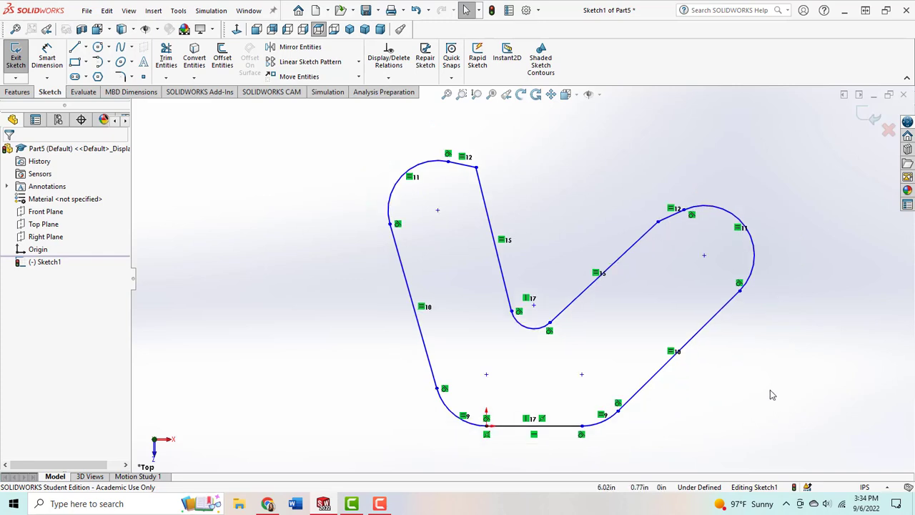
{"action": "key", "text": "z"}
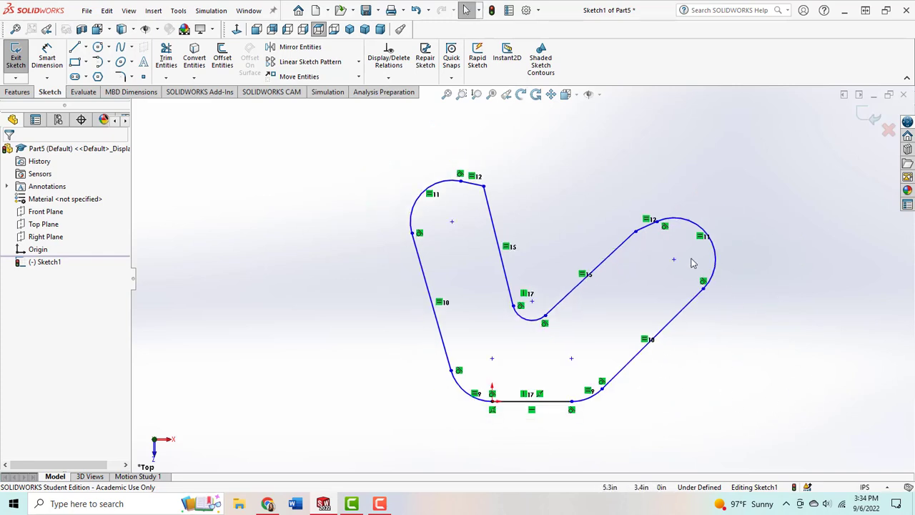
{"action": "left_click", "coordinate": [50, 61]}
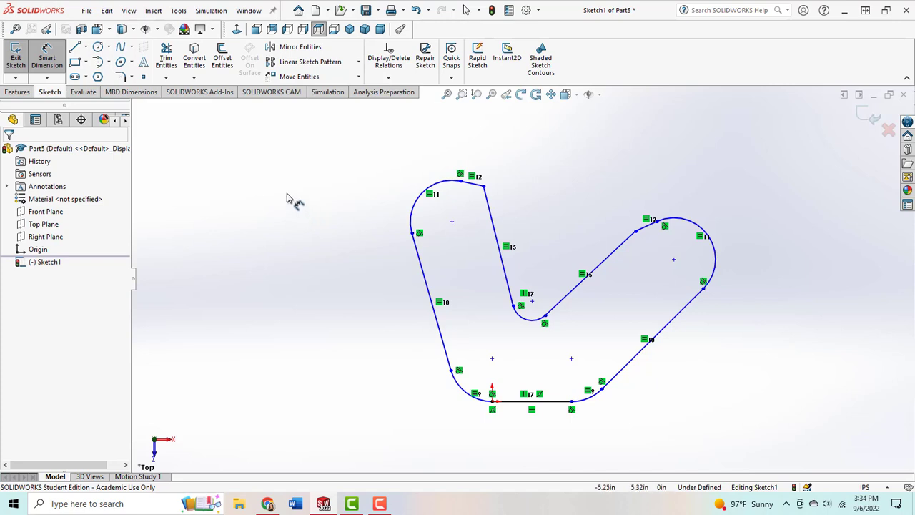
{"action": "left_click", "coordinate": [484, 187]}
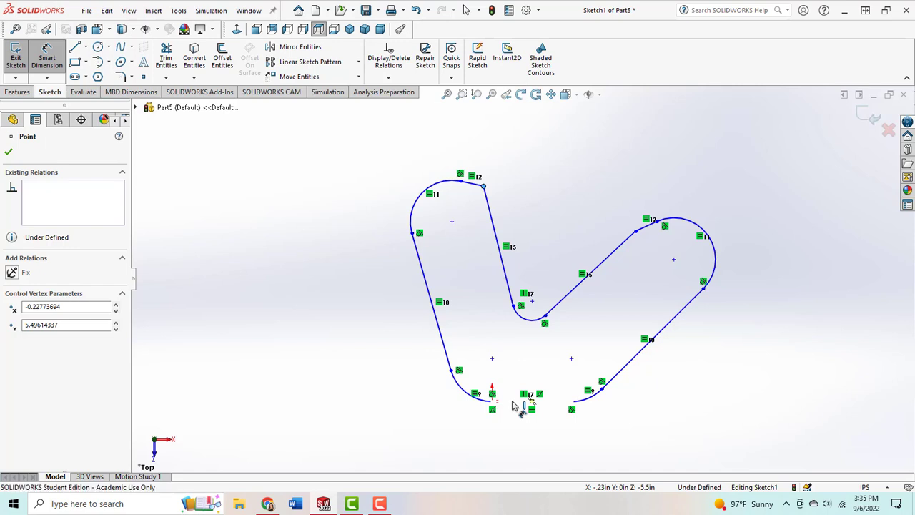
{"action": "left_click", "coordinate": [515, 401]}
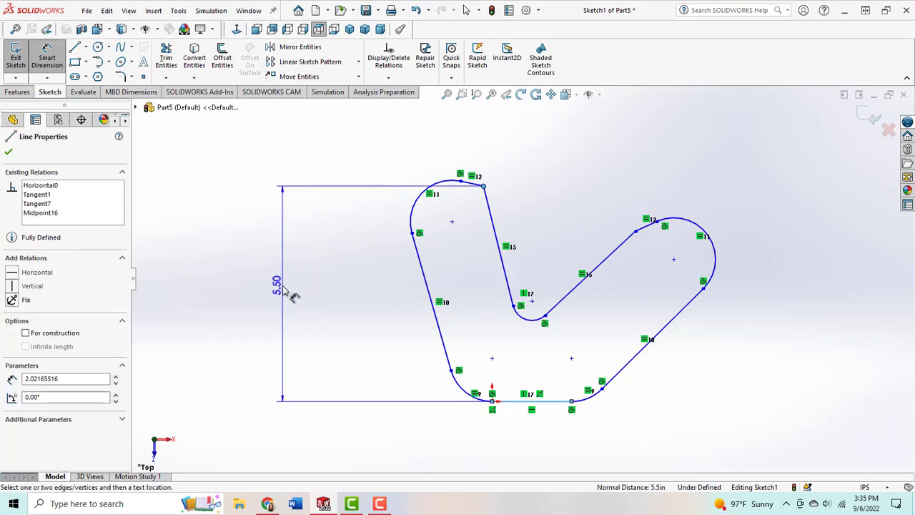
{"action": "left_click", "coordinate": [293, 295]}
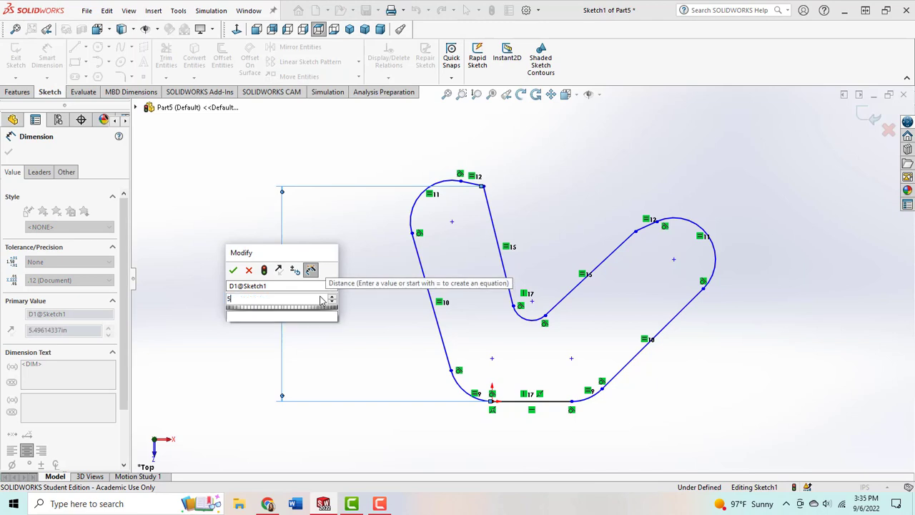
{"action": "type", "text": "5.75"}
{"action": "key", "text": "Return"}
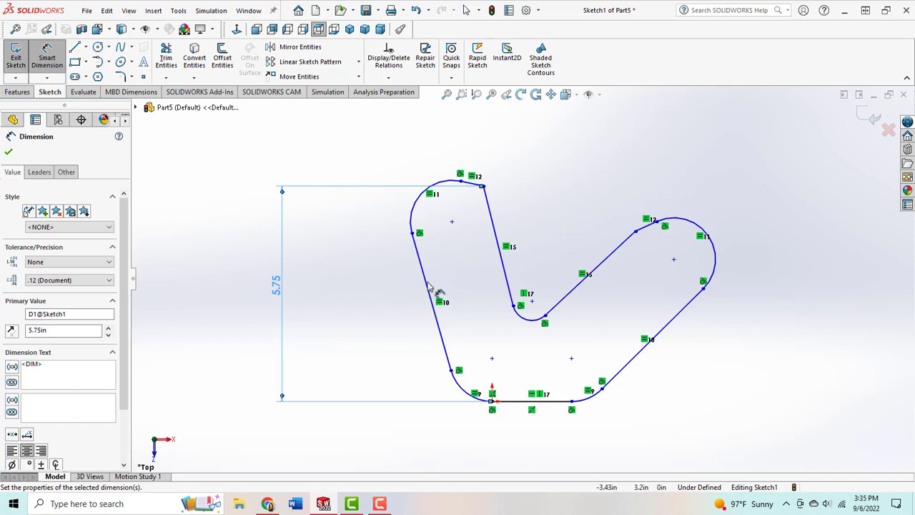
Step: Dimension the vertical distance from the base line to the notch arc's centre as 2.75 in
{"action": "left_click", "coordinate": [532, 303]}
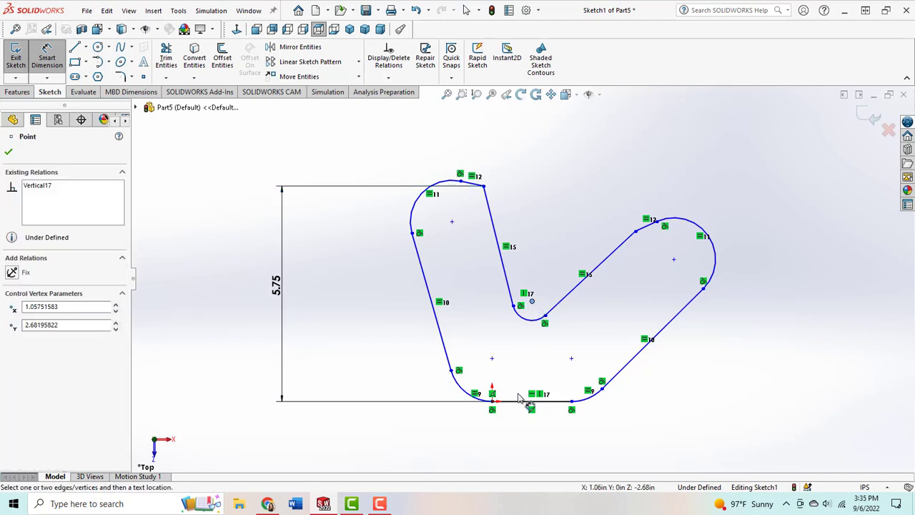
{"action": "left_click", "coordinate": [520, 405]}
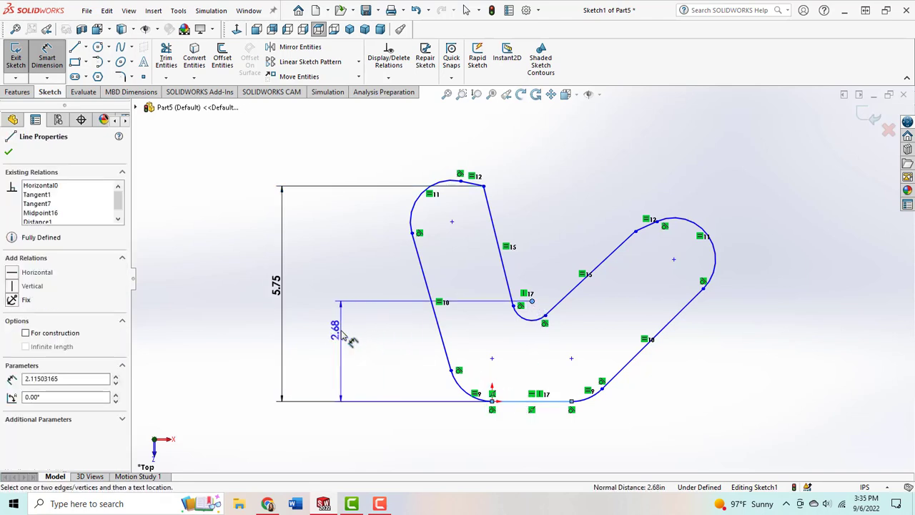
{"action": "left_click", "coordinate": [344, 352]}
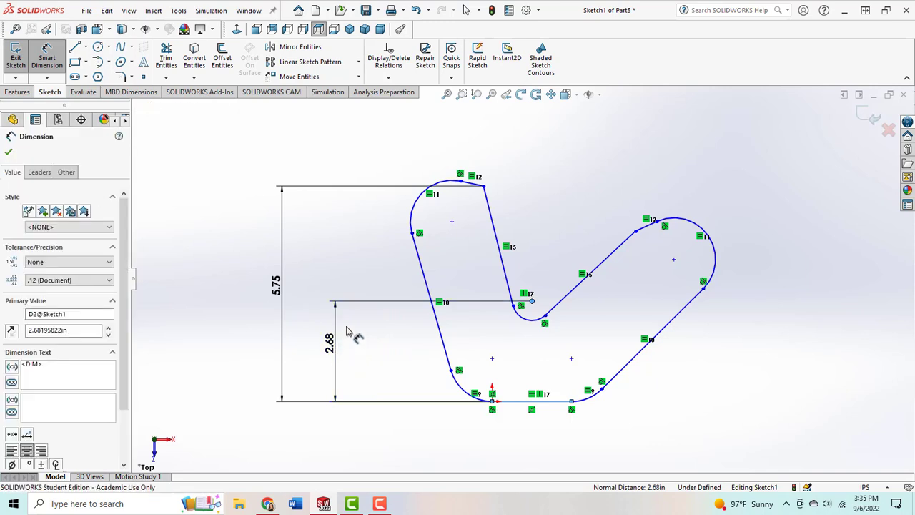
{"action": "type", "text": "2.75"}
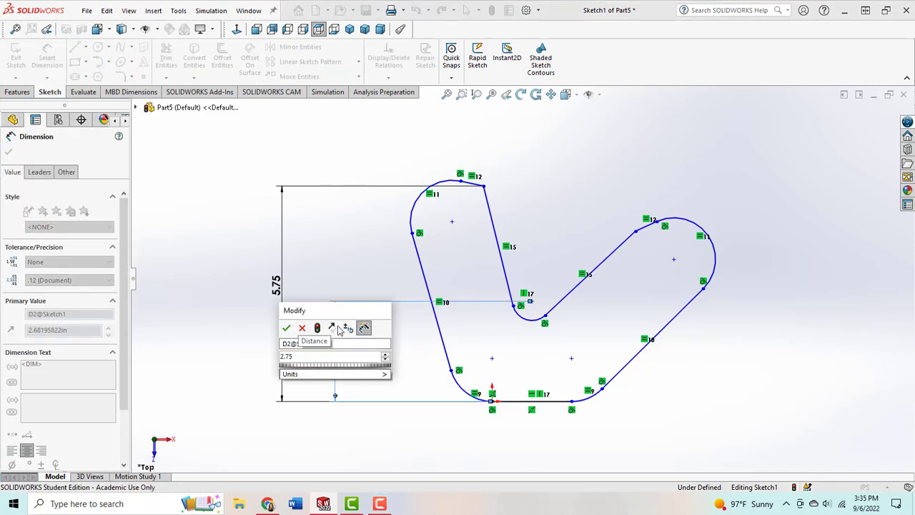
{"action": "left_click", "coordinate": [286, 329]}
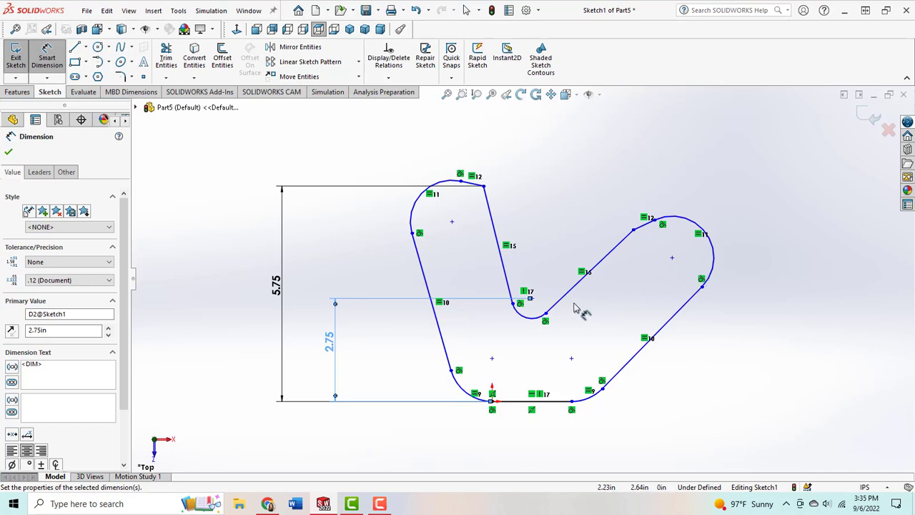
Step: Dimension the horizontal distance between the notch arc's centre and the right upper arc's centre as 2.20 in
{"action": "left_click", "coordinate": [672, 259]}
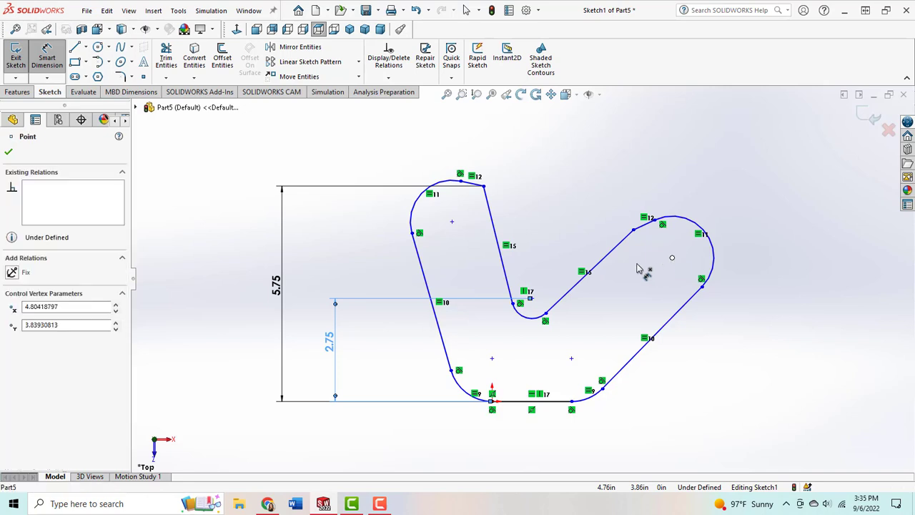
{"action": "left_click", "coordinate": [533, 299]}
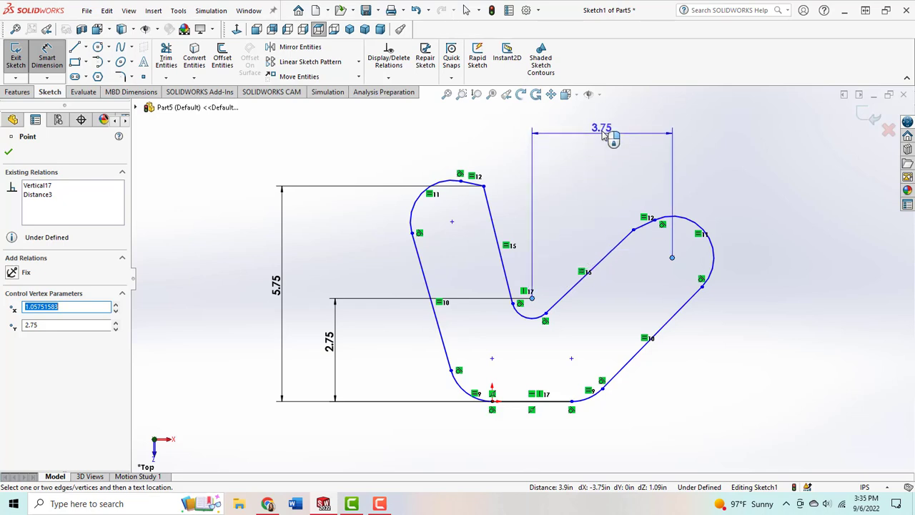
{"action": "left_click", "coordinate": [604, 136]}
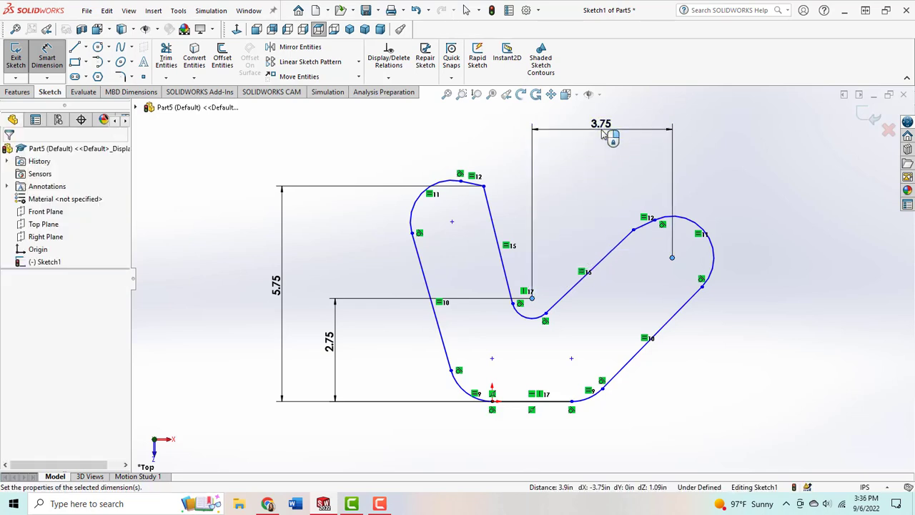
{"action": "double_click", "coordinate": [604, 136]}
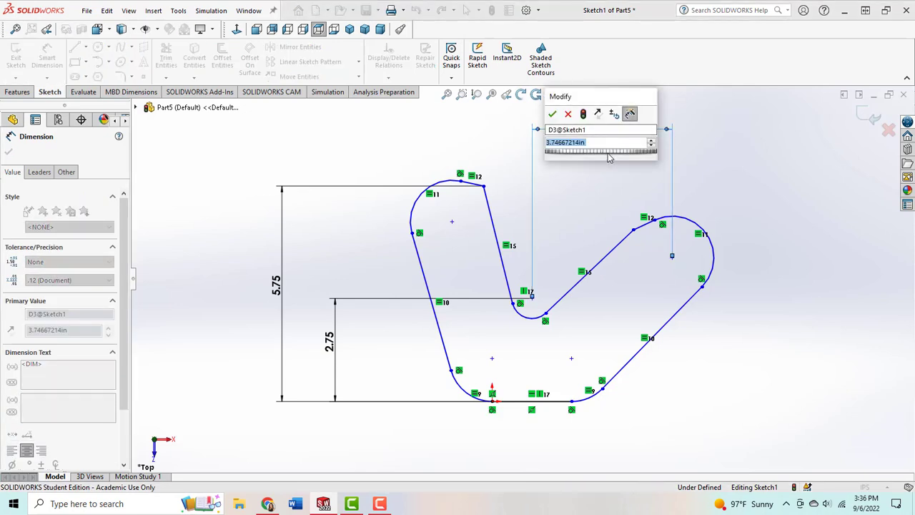
{"action": "type", "text": "3.75"}
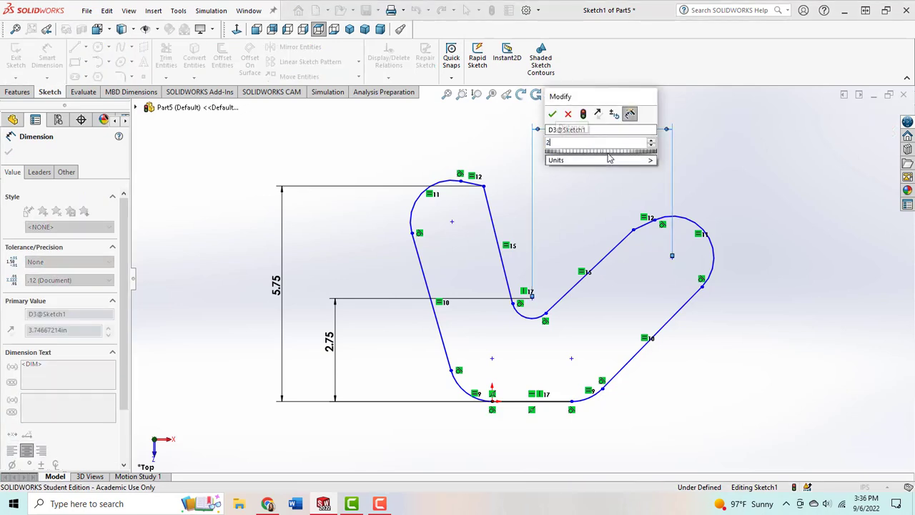
{"action": "key", "text": "Return"}
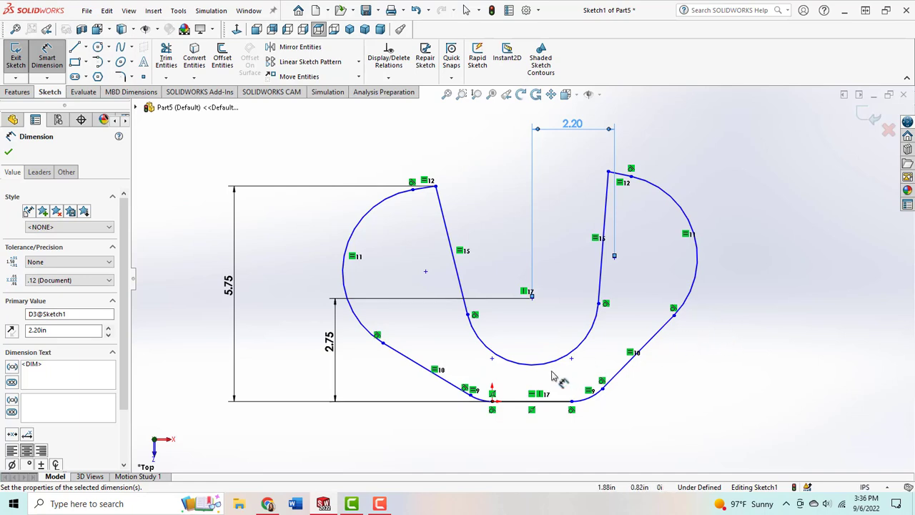
Step: Dimension the right upper arc's radius as 0.88 in
{"action": "left_click", "coordinate": [523, 369]}
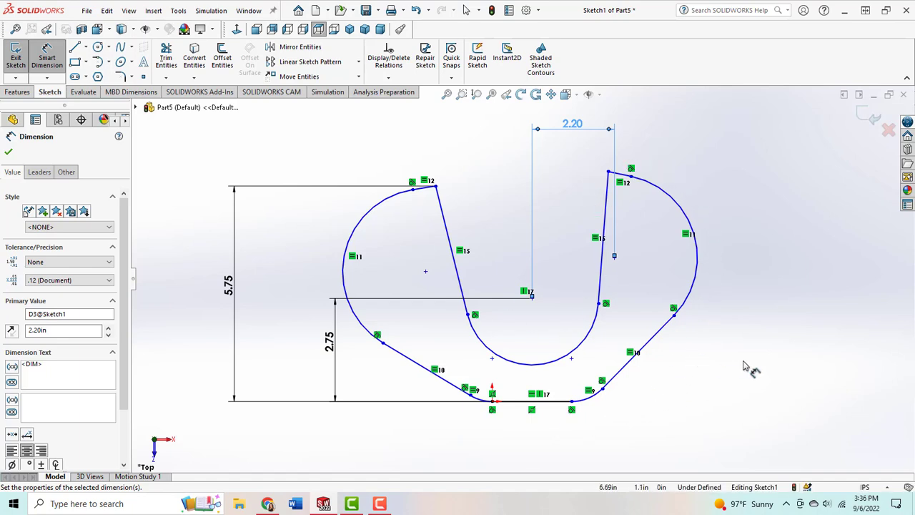
{"action": "left_click", "coordinate": [682, 208]}
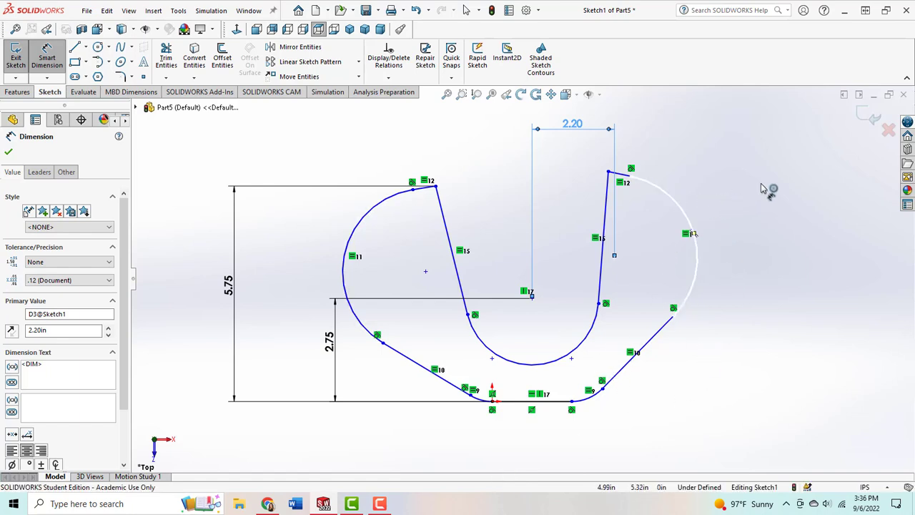
{"action": "left_click", "coordinate": [786, 184]}
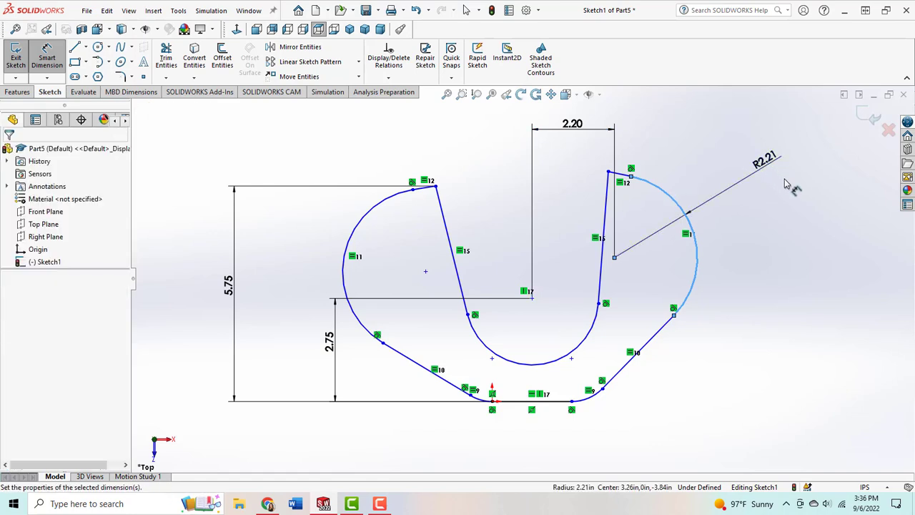
{"action": "type", "text": ".88"}
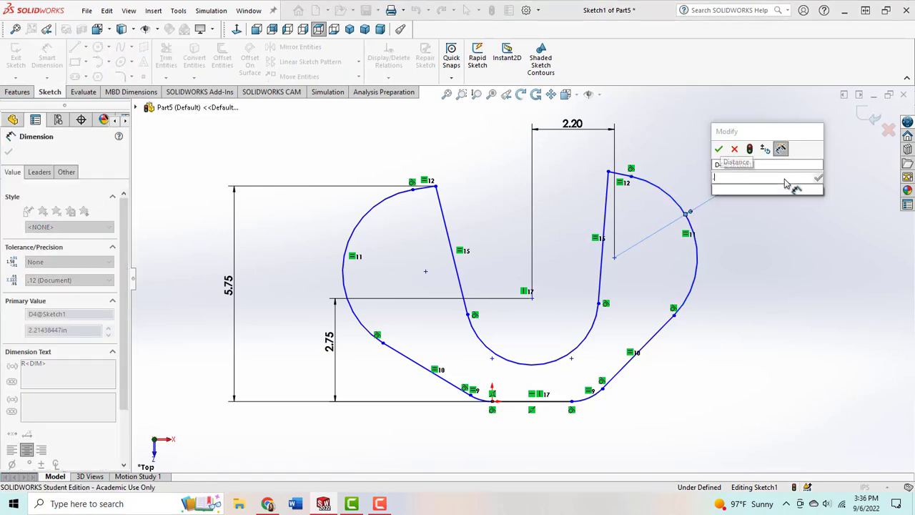
{"action": "key", "text": "Return"}
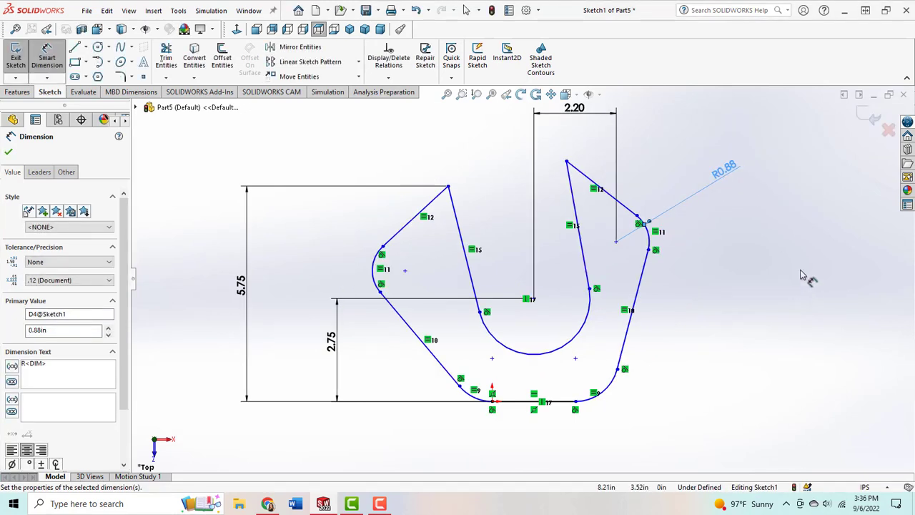
Step: Dimension the radius of the lower right corner arc beside the base line as 0.63 in
{"action": "left_click", "coordinate": [378, 276]}
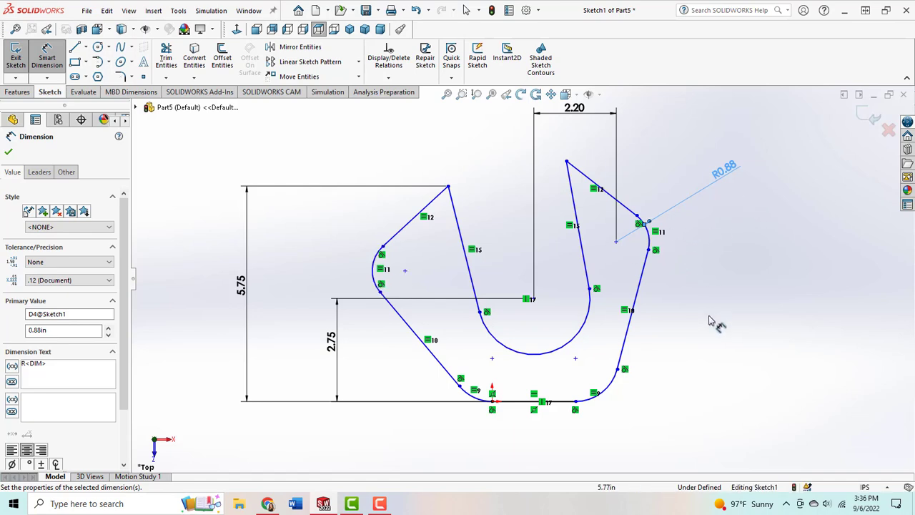
{"action": "left_click", "coordinate": [612, 386]}
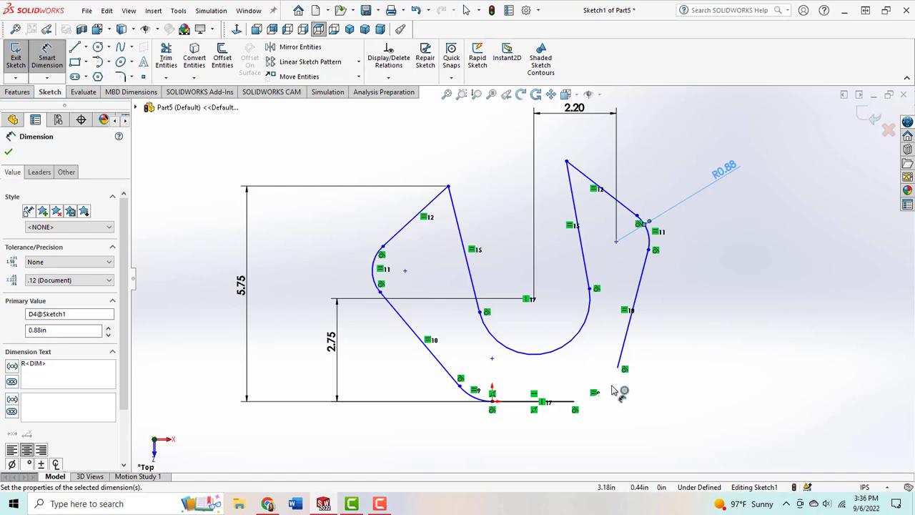
{"action": "left_click", "coordinate": [720, 427]}
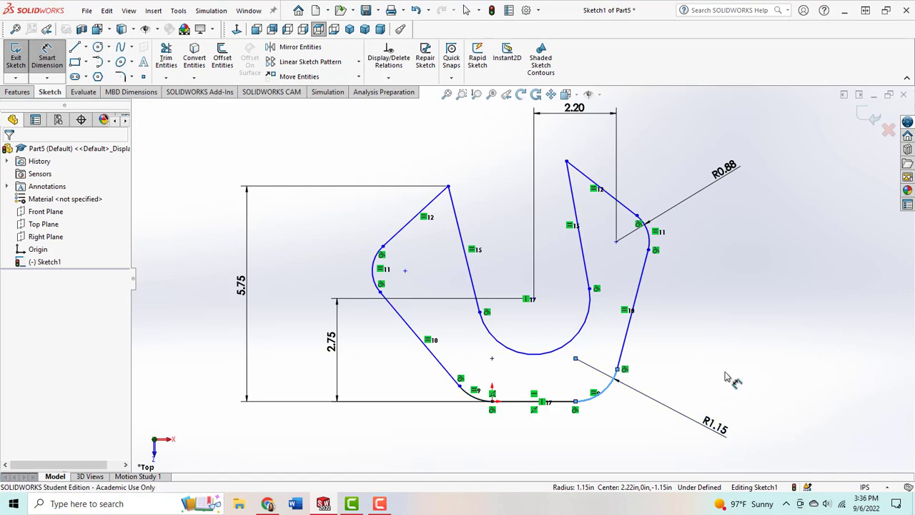
{"action": "type", "text": ".63"}
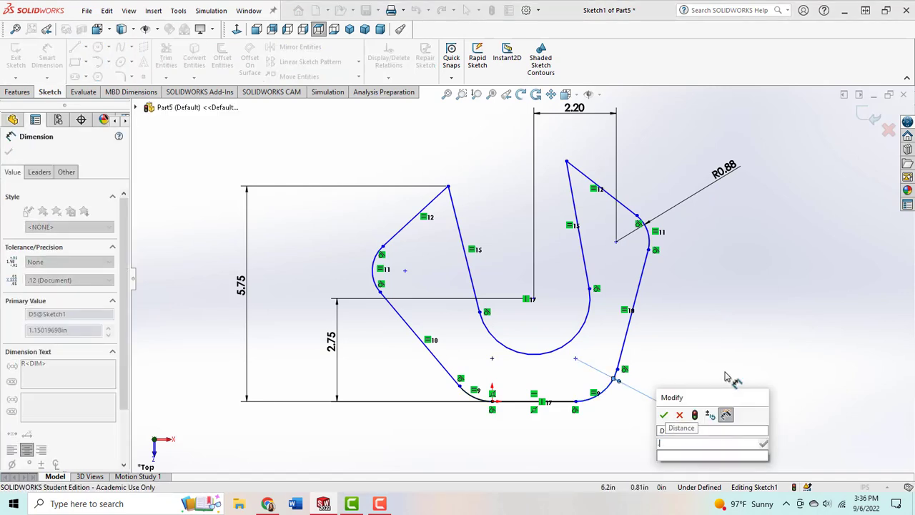
{"action": "left_click", "coordinate": [663, 415]}
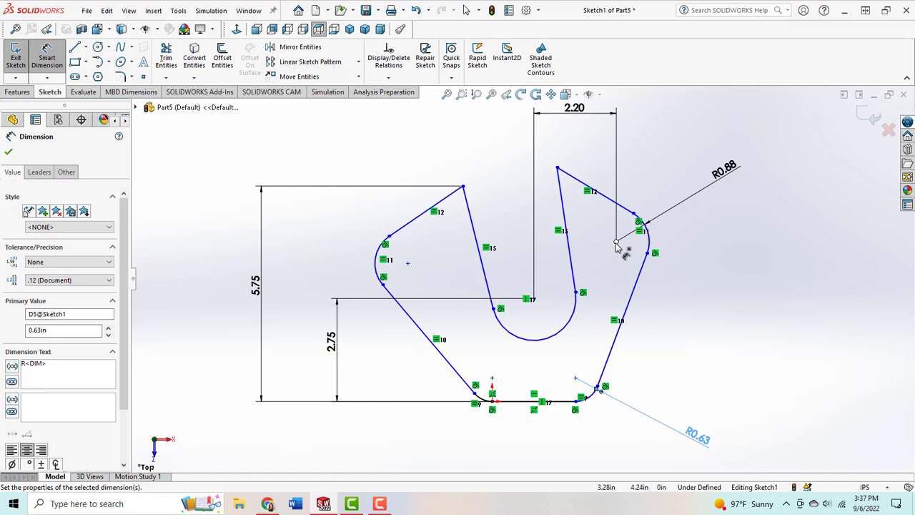
Step: Dimension the vertical distance from the base line to the right upper arc's centre as 4.70 in
{"action": "left_click", "coordinate": [616, 243]}
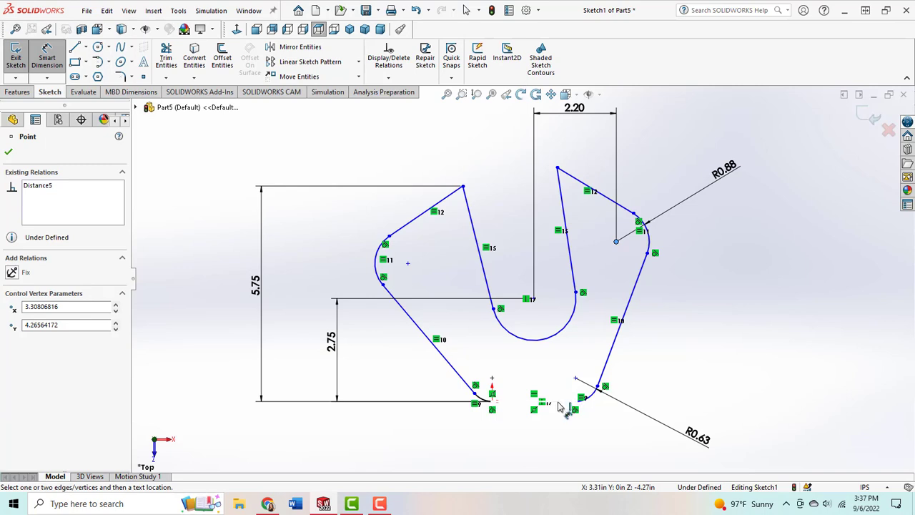
{"action": "left_click", "coordinate": [560, 402]}
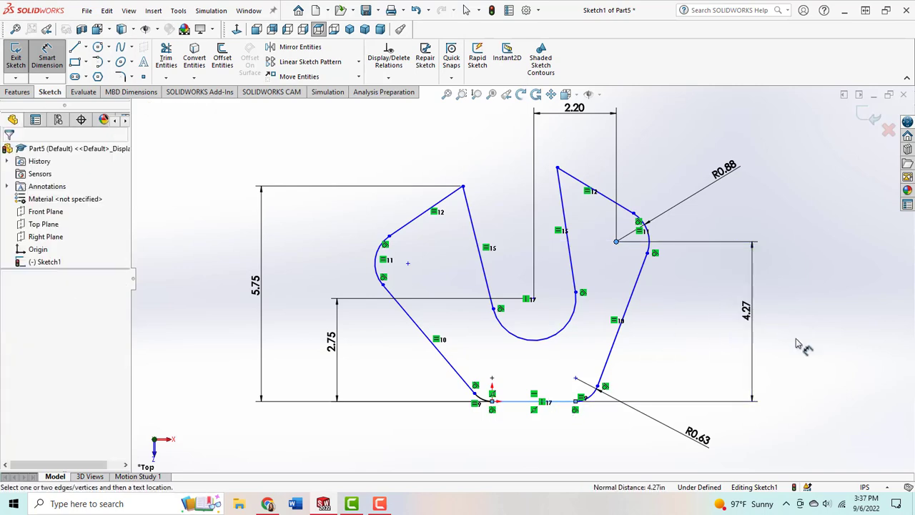
{"action": "left_click", "coordinate": [824, 342]}
{"action": "type", "text": "4."}
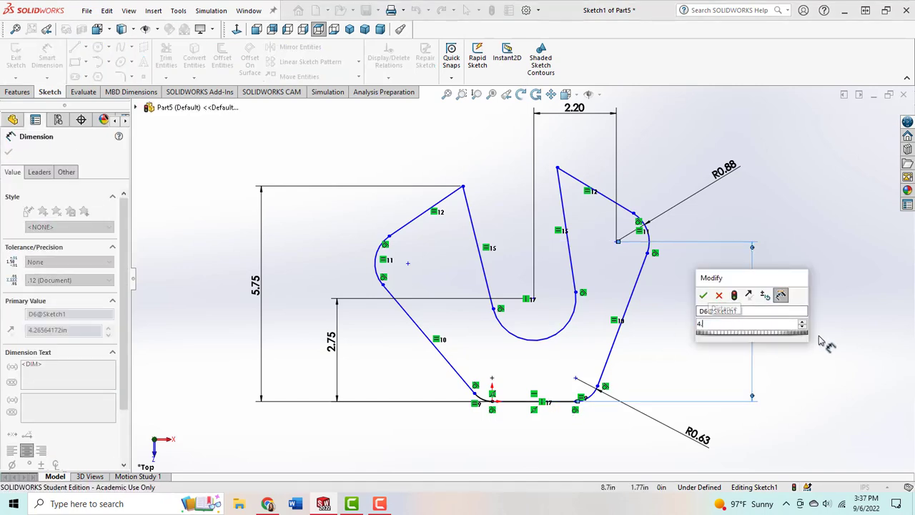
{"action": "type", "text": "70"}
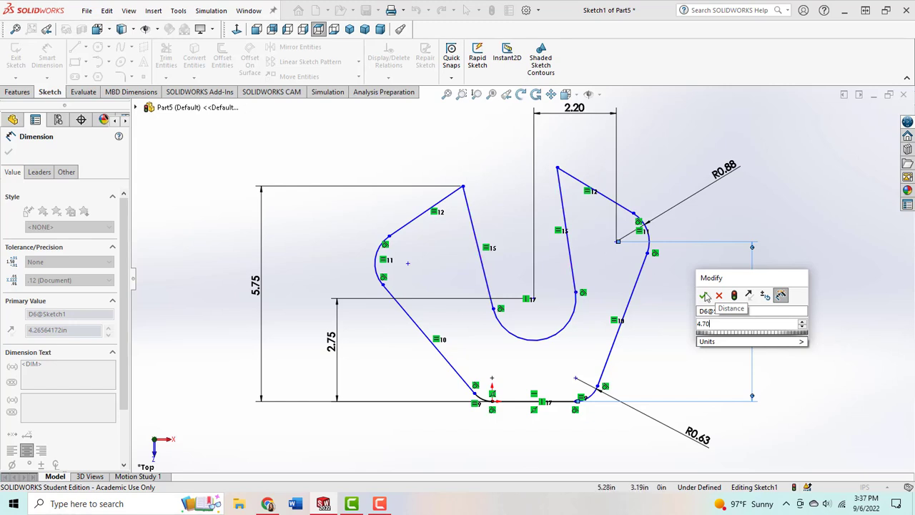
{"action": "key", "text": "Return"}
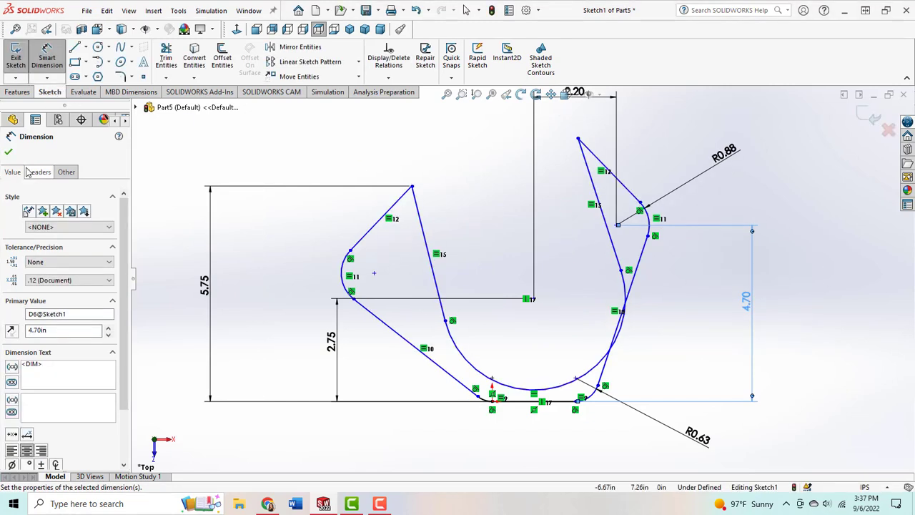
{"action": "left_click", "coordinate": [9, 154]}
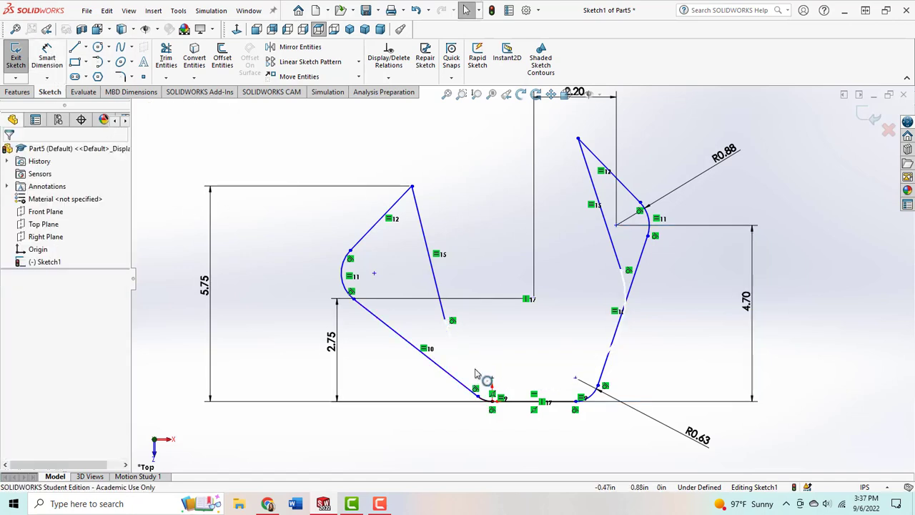
Step: Shrink the notch arc and move the left arm's inner tip to about X -0.29 in, Y 5.75 in
{"action": "mouse_move", "coordinate": [485, 378]}
{"action": "left_mouse_down"}
{"action": "mouse_move", "coordinate": [484, 308]}
{"action": "mouse_move", "coordinate": [474, 281]}
{"action": "mouse_move", "coordinate": [451, 274]}
{"action": "mouse_move", "coordinate": [486, 276]}
{"action": "mouse_move", "coordinate": [487, 268]}
{"action": "left_mouse_up"}
{"action": "left_click_drag", "start_coordinate": [411, 188], "coordinate": [486, 139]}
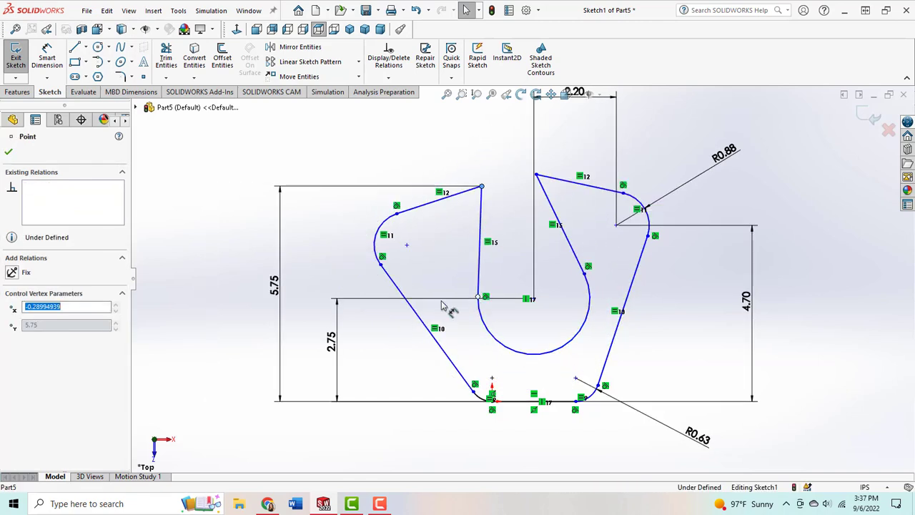
{"action": "left_click", "coordinate": [391, 253]}
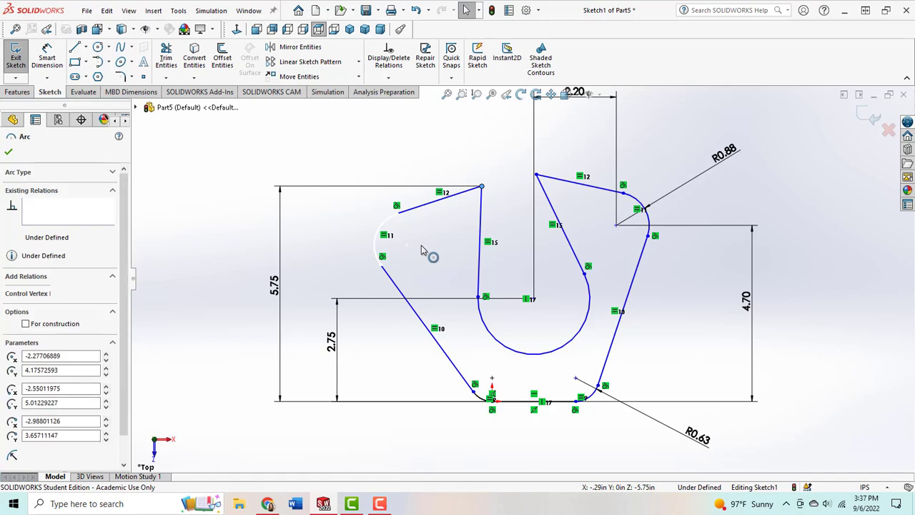
{"action": "left_click", "coordinate": [381, 266]}
{"action": "left_click_drag", "start_coordinate": [449, 238], "coordinate": [451, 238]}
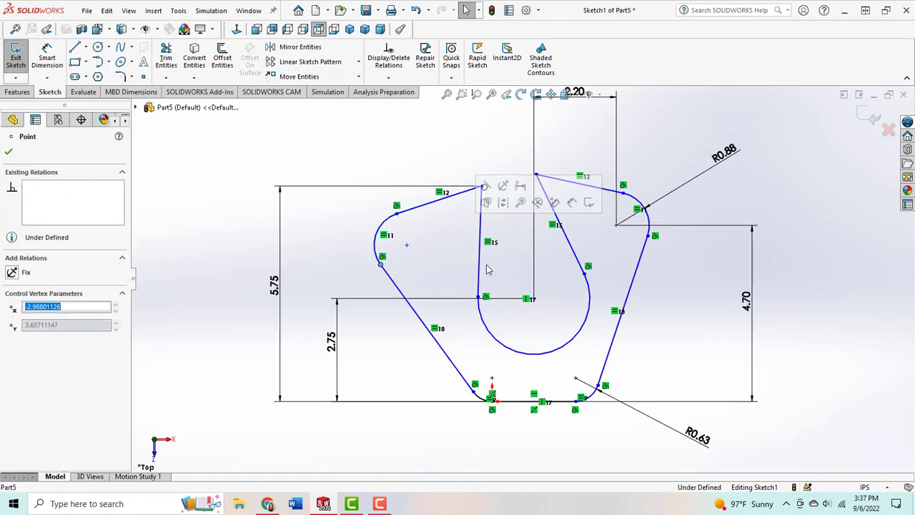
{"action": "left_click", "coordinate": [837, 362]}
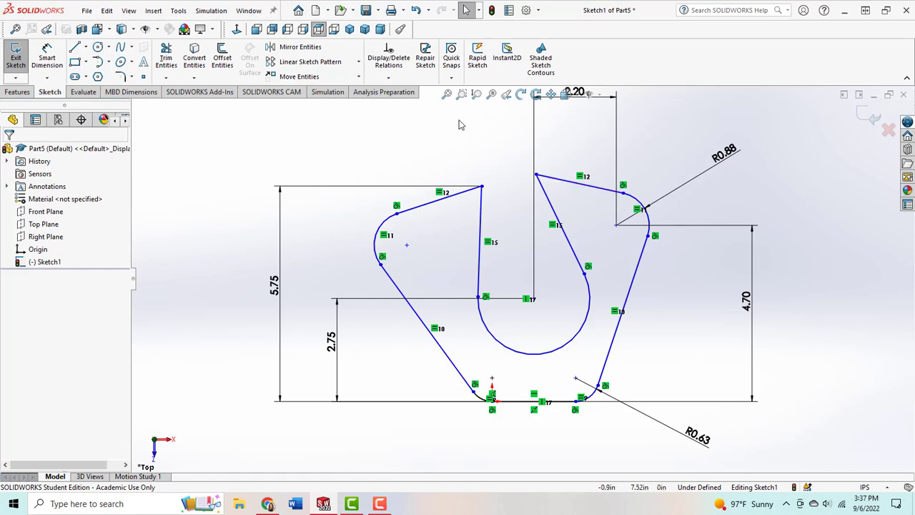
Step: Add a Horizontal relation between the inner tips of the left and right arms
{"action": "left_click", "coordinate": [482, 189]}
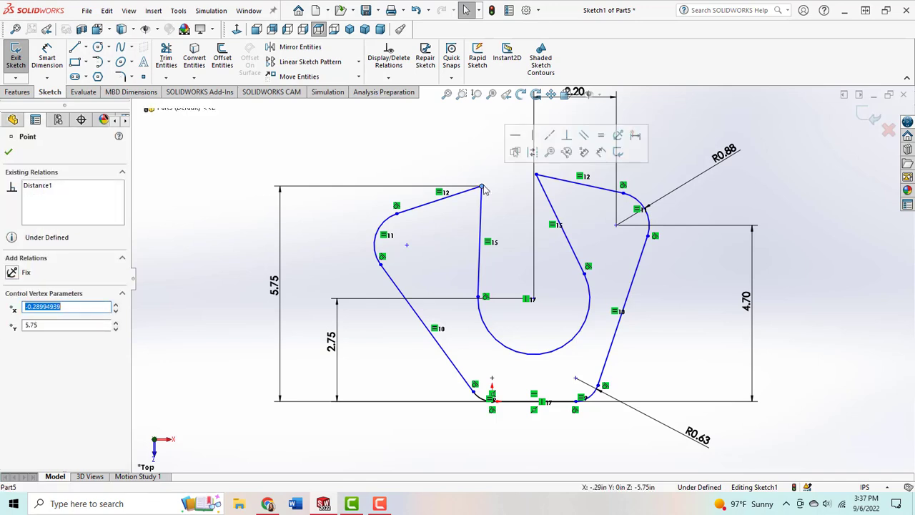
{"action": "left_click", "coordinate": [537, 176], "text": "ctrl"}
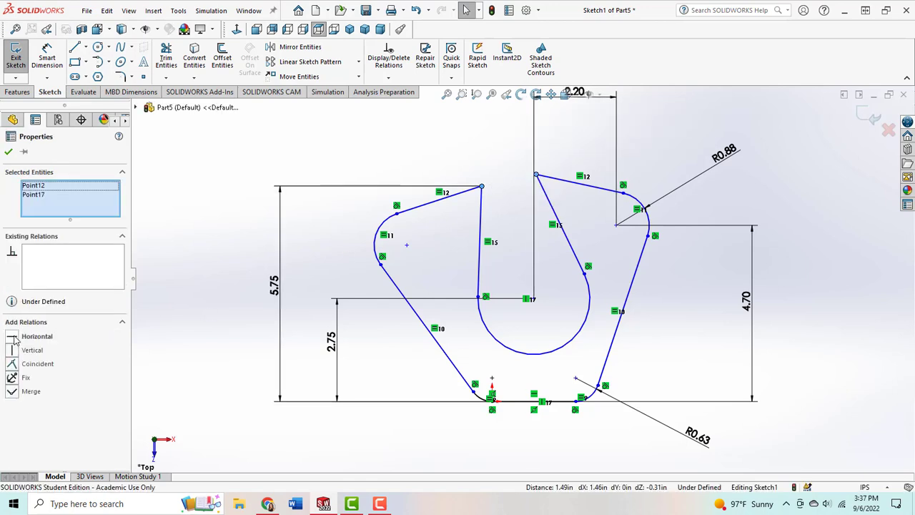
{"action": "left_click", "coordinate": [14, 341]}
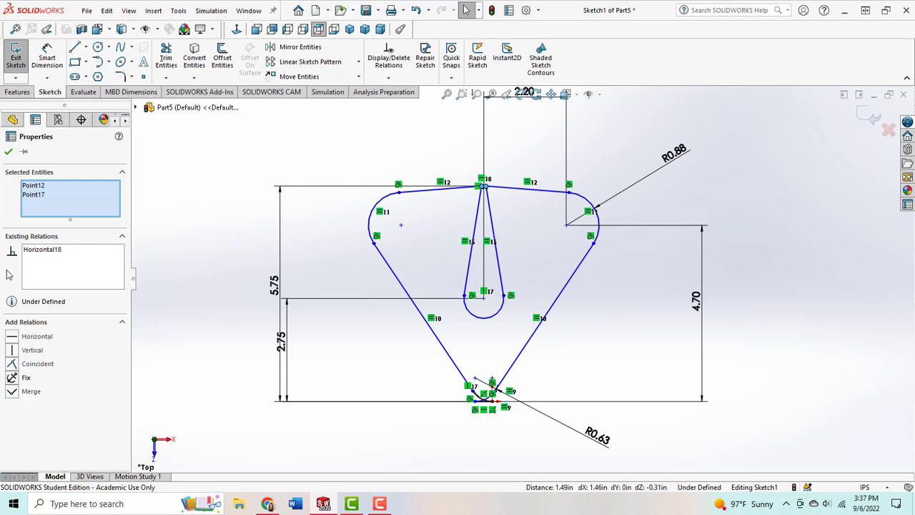
{"action": "left_click", "coordinate": [9, 152]}
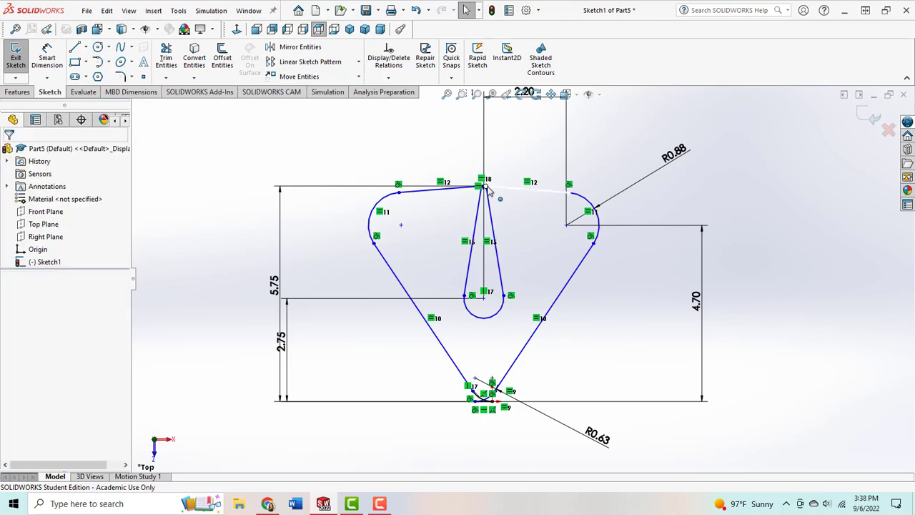
Step: Open the notch by moving the right arm's inner tip to about X 1.65 in, and uncross the base by moving its free endpoint to about X 0.43 in
{"action": "left_click_drag", "start_coordinate": [484, 187], "coordinate": [557, 203]}
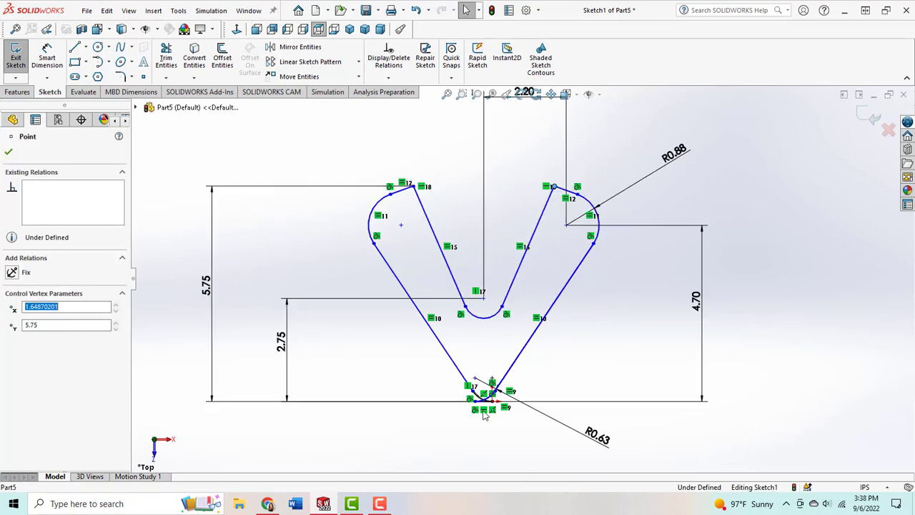
{"action": "scroll", "coordinate": [486, 399], "scroll_direction": "down", "scroll_amount": 5}
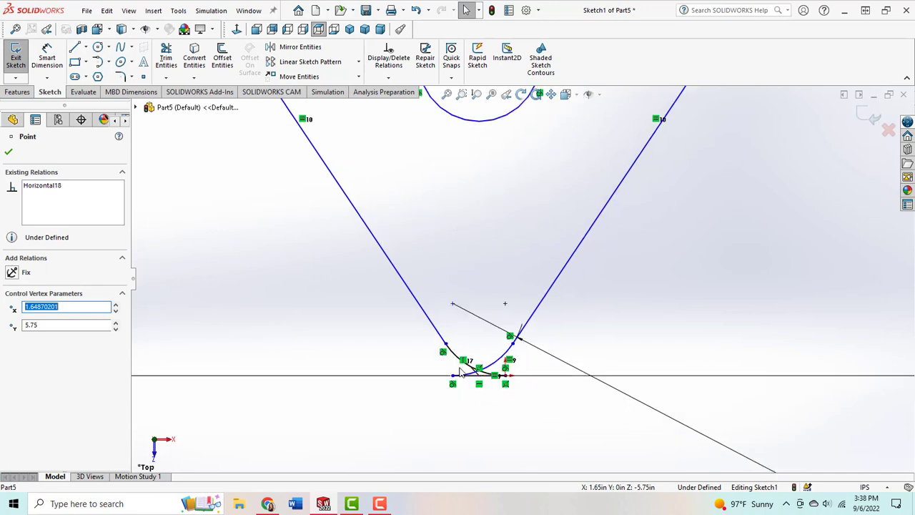
{"action": "mouse_move", "coordinate": [479, 371]}
{"action": "left_mouse_down"}
{"action": "mouse_move", "coordinate": [504, 383]}
{"action": "mouse_move", "coordinate": [574, 387]}
{"action": "left_mouse_up"}
{"action": "scroll", "coordinate": [717, 302], "scroll_direction": "up", "scroll_amount": 7}
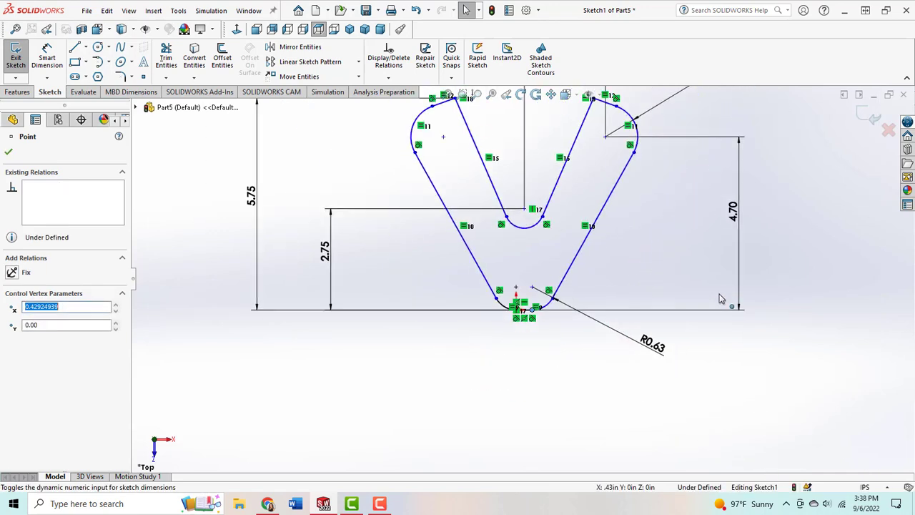
{"action": "left_click", "coordinate": [741, 368]}
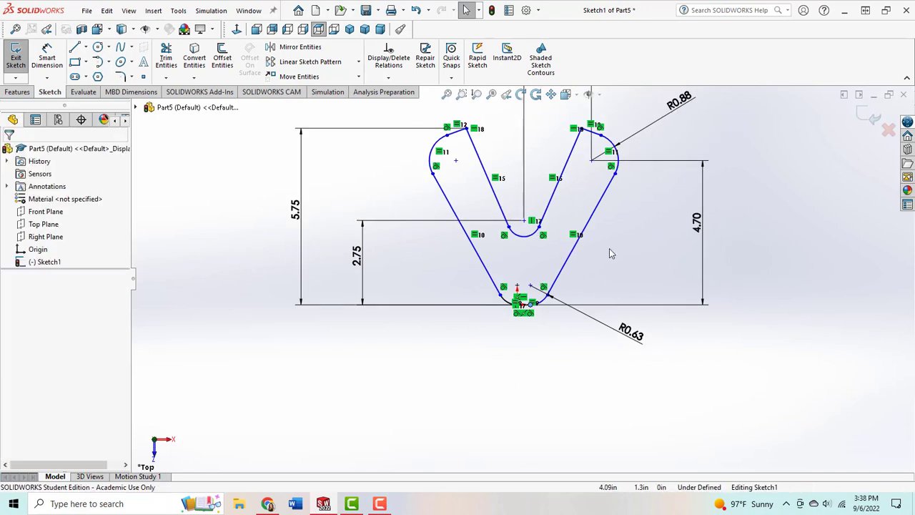
{"action": "scroll", "coordinate": [605, 236], "scroll_direction": "down", "scroll_amount": 3}
{"action": "scroll", "coordinate": [597, 209], "scroll_direction": "up", "scroll_amount": 2}
{"action": "scroll", "coordinate": [600, 203], "scroll_direction": "down", "scroll_amount": 1}
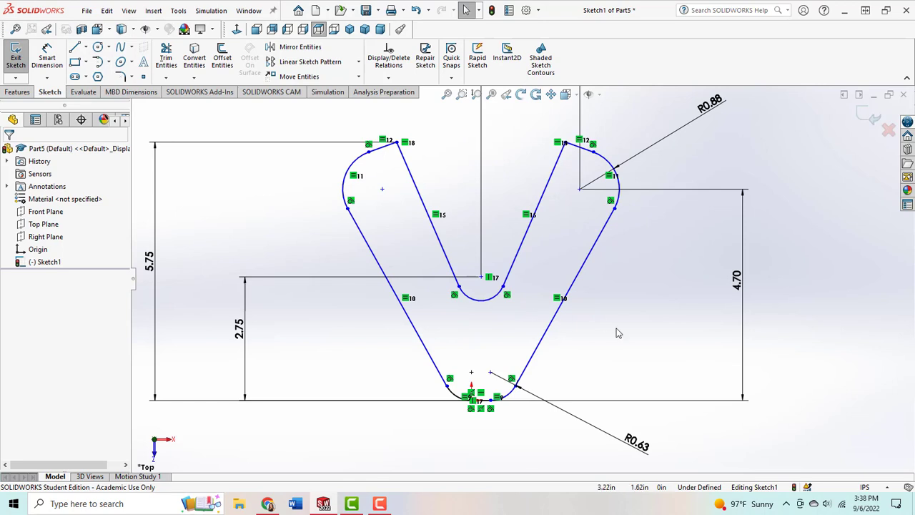
{"action": "scroll", "coordinate": [468, 401], "scroll_direction": "down", "scroll_amount": 6}
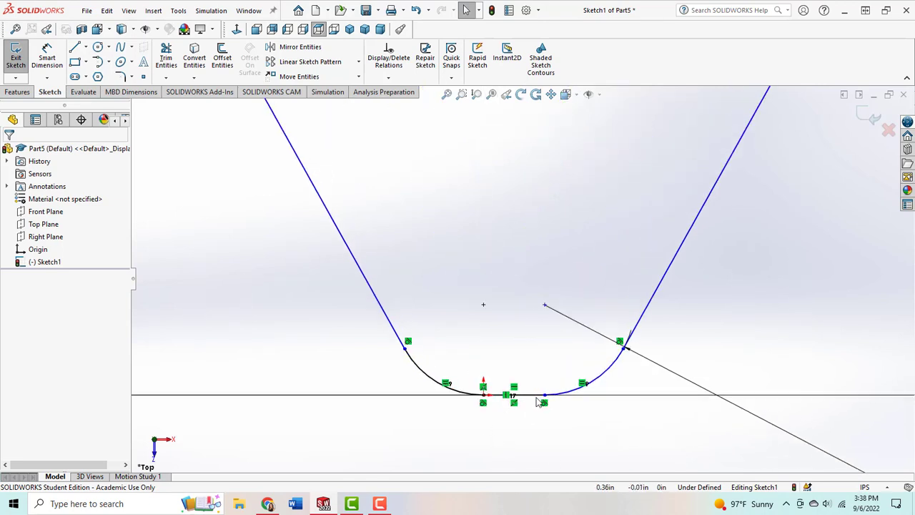
Step: Widen the base line to about 1.07 in by moving its free endpoint away from the origin
{"action": "left_click_drag", "start_coordinate": [539, 401], "coordinate": [636, 395]}
{"action": "left_click", "coordinate": [688, 432]}
{"action": "scroll", "coordinate": [708, 403], "scroll_direction": "up", "scroll_amount": 6}
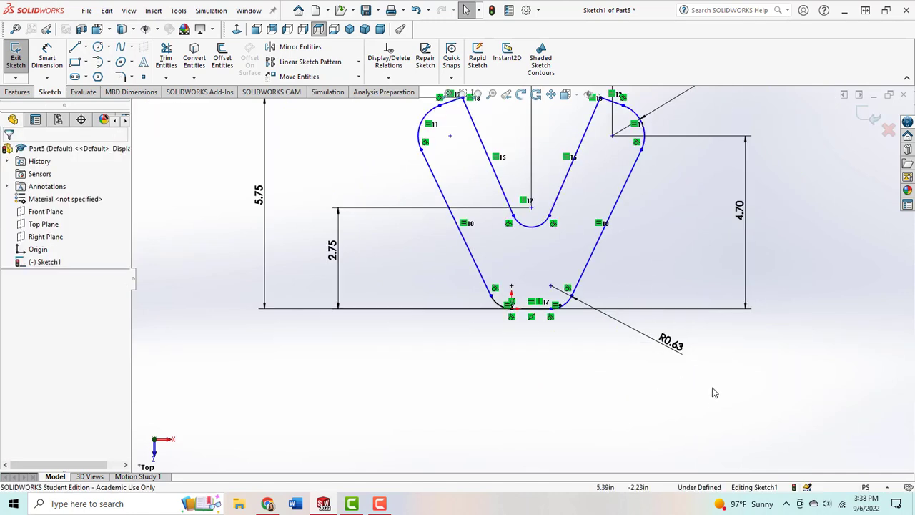
{"action": "scroll", "coordinate": [791, 298], "scroll_direction": "up", "scroll_amount": 2}
{"action": "scroll", "coordinate": [713, 156], "scroll_direction": "up", "scroll_amount": 1}
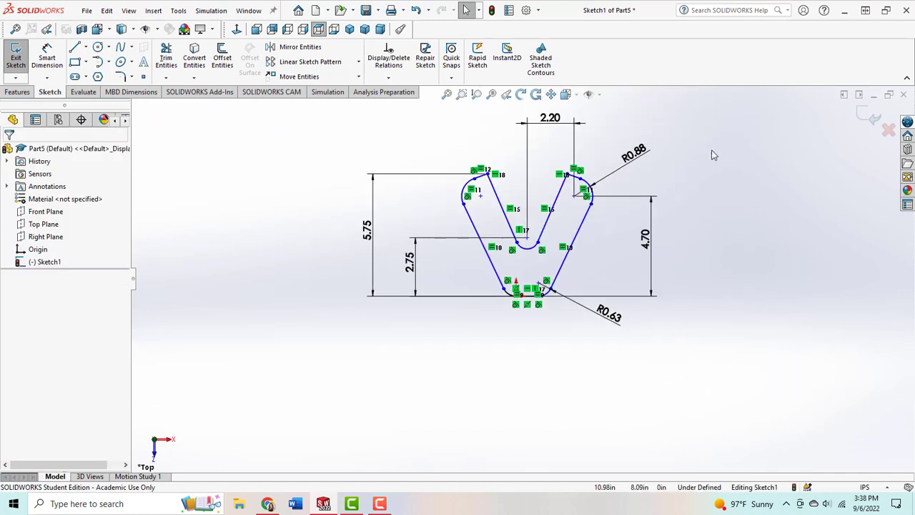
Step: Draw a vertical centerline from the notch arc's centre down to the midpoint of the base line
{"action": "scroll", "coordinate": [713, 155], "scroll_direction": "down", "scroll_amount": 2}
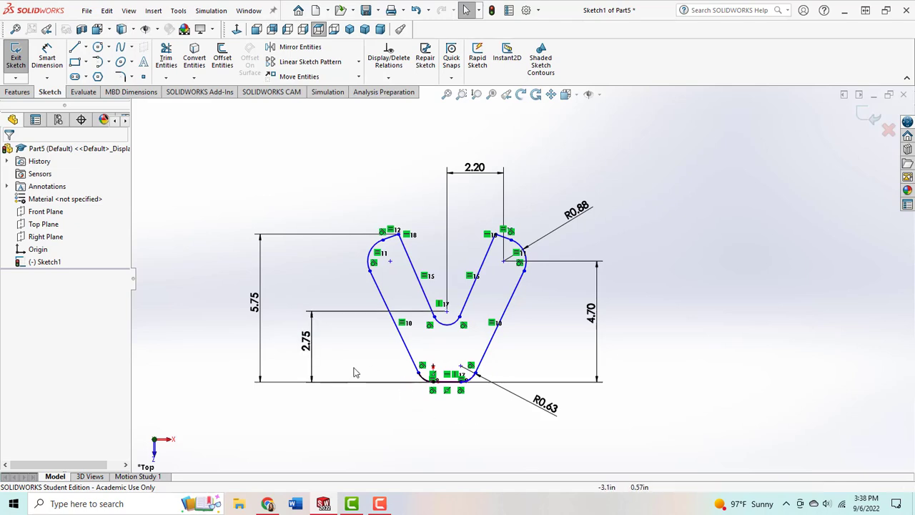
{"action": "scroll", "coordinate": [390, 357], "scroll_direction": "down", "scroll_amount": 4}
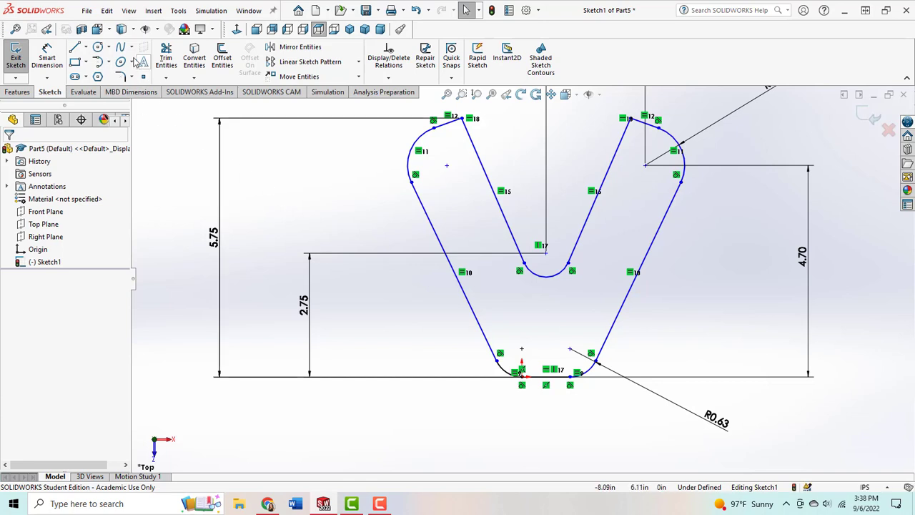
{"action": "left_click", "coordinate": [86, 49]}
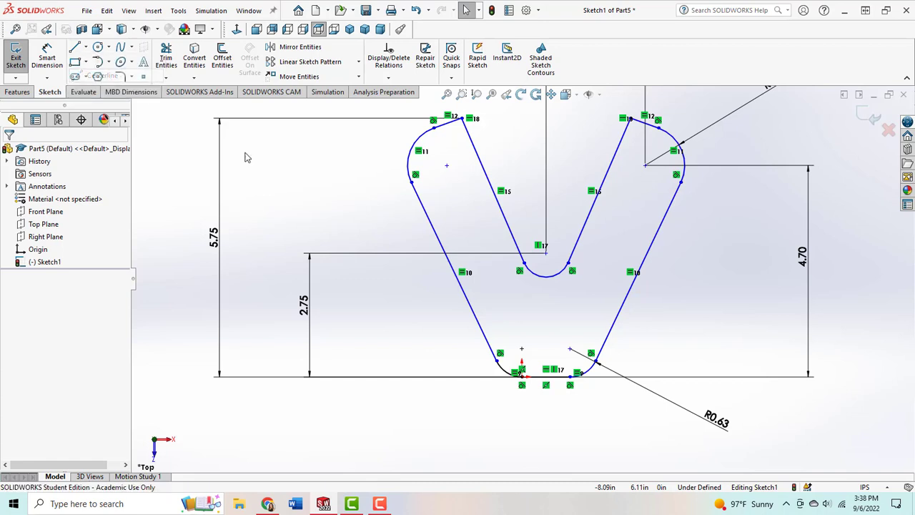
{"action": "left_click", "coordinate": [545, 254]}
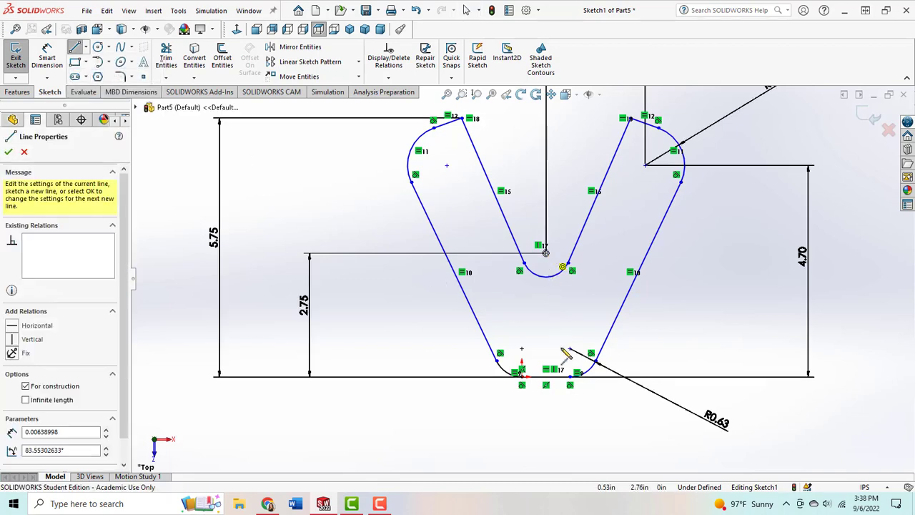
{"action": "left_click", "coordinate": [546, 377]}
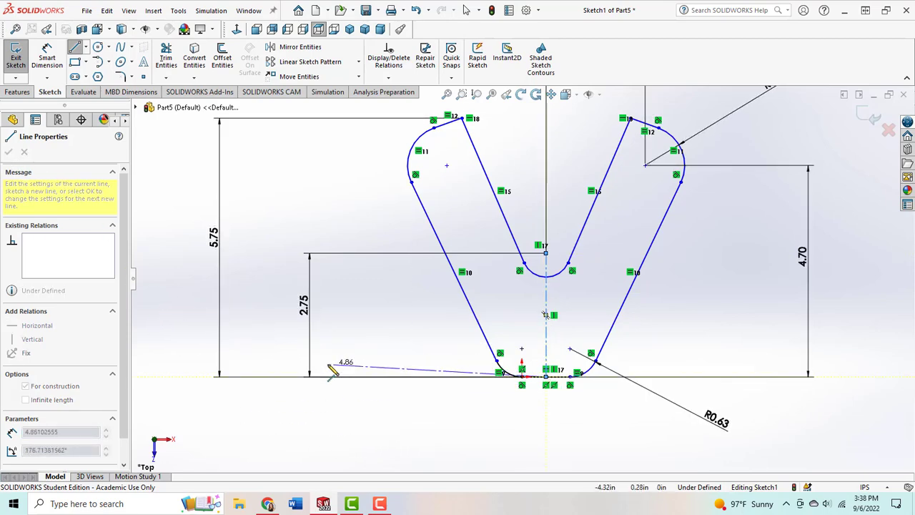
{"action": "key", "text": "Escape"}
{"action": "key", "text": "Escape"}
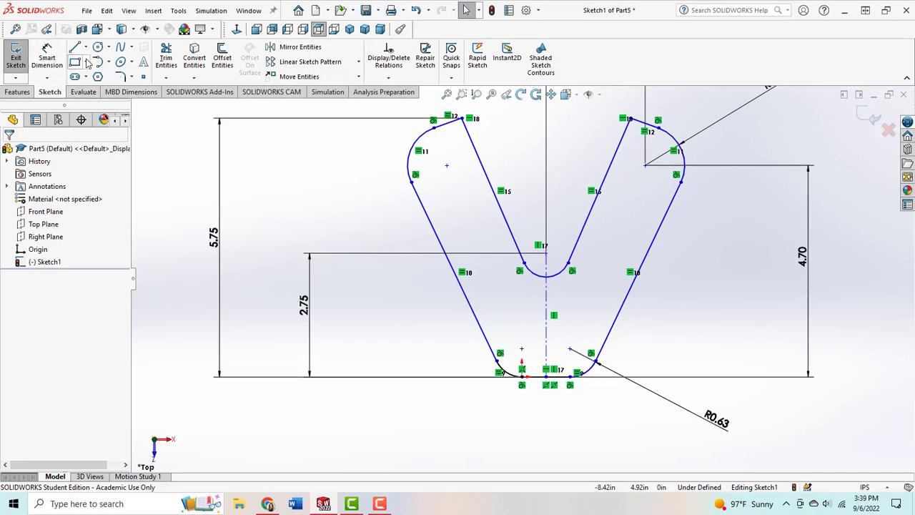
Step: Dimension the notch arc's radius as 0.88 in
{"action": "left_click", "coordinate": [46, 58]}
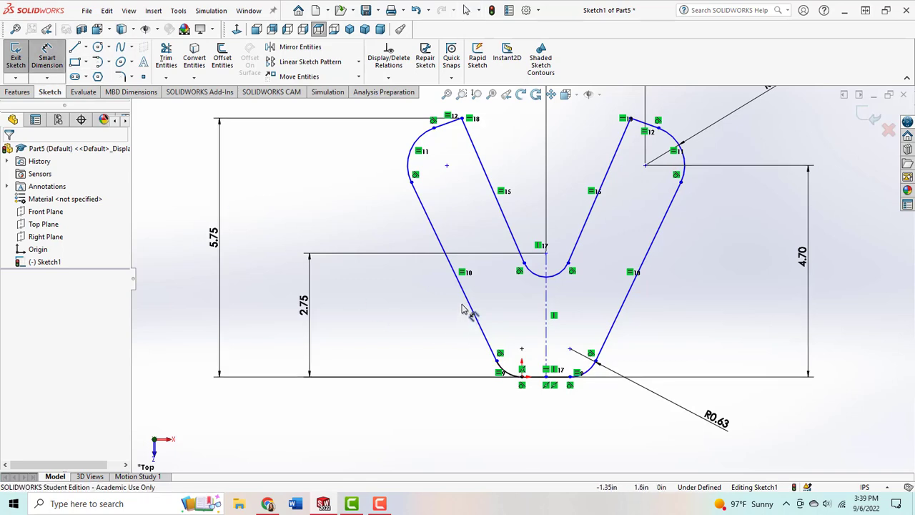
{"action": "left_click", "coordinate": [538, 277]}
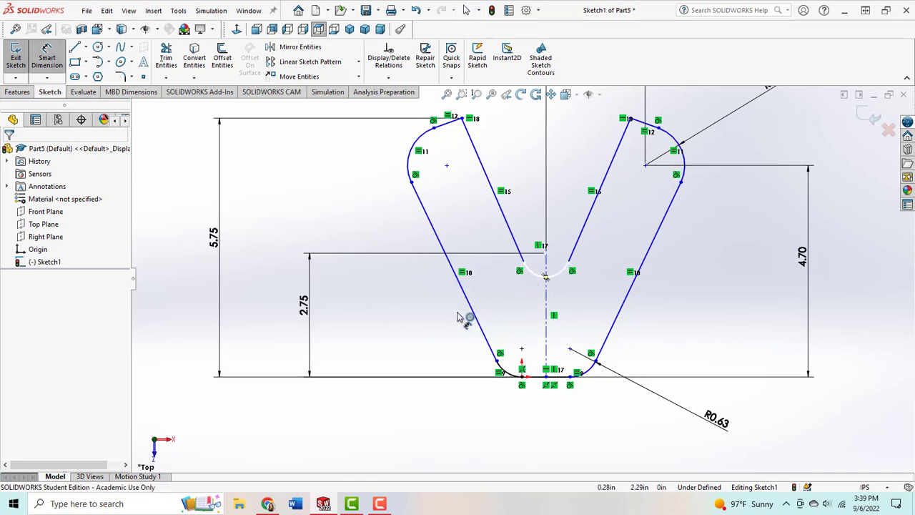
{"action": "left_click", "coordinate": [386, 306]}
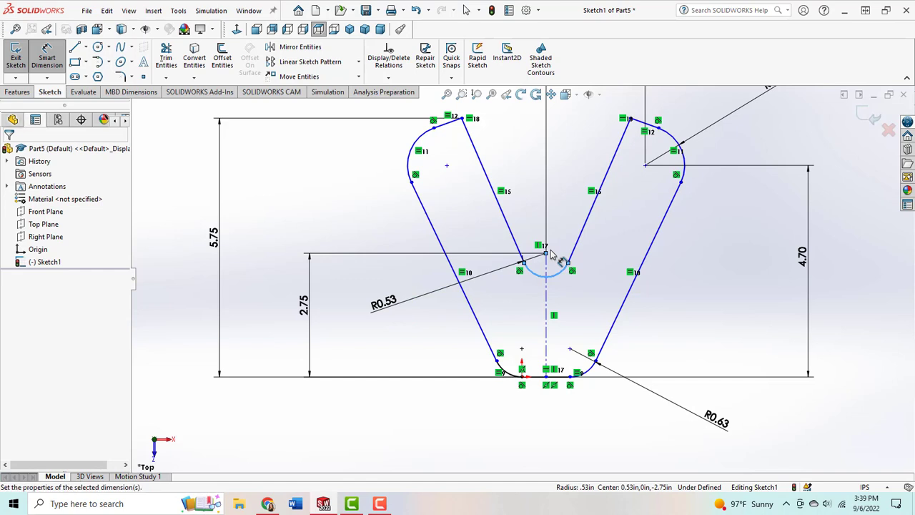
{"action": "type", "text": ".88"}
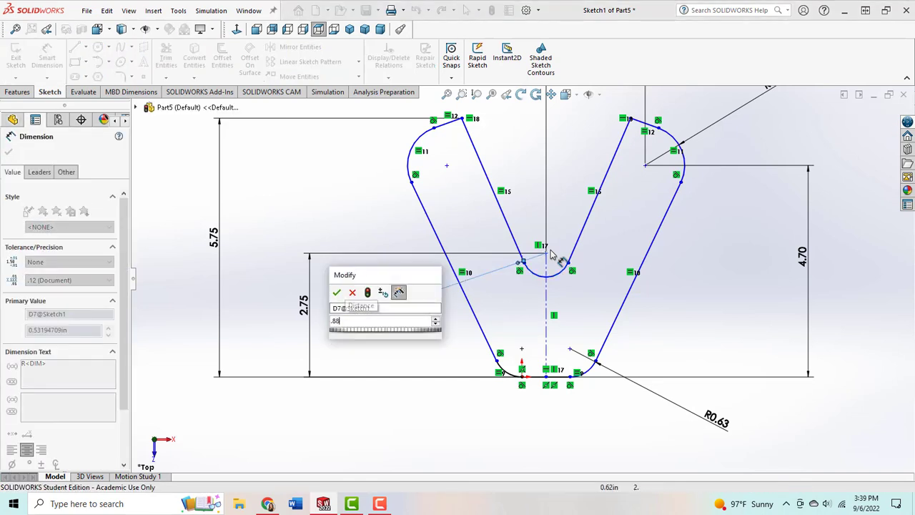
{"action": "key", "text": "Return"}
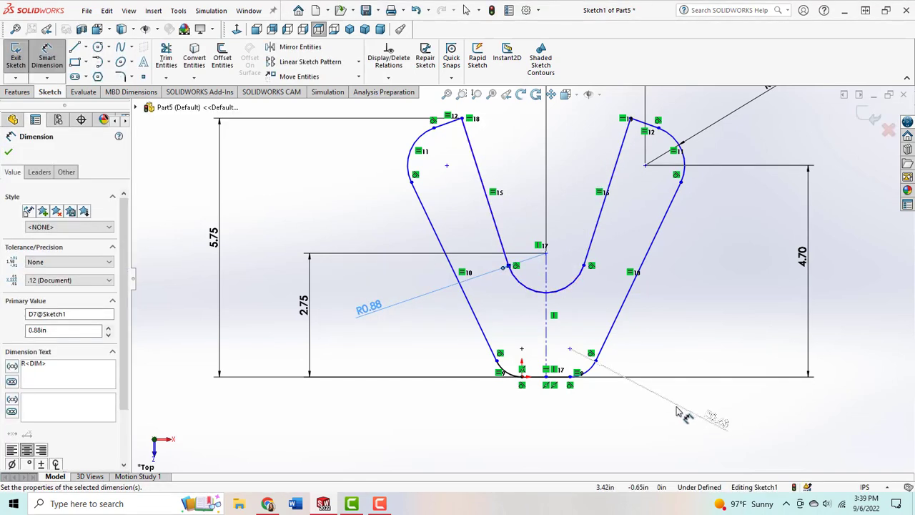
Step: Dimension the horizontal distance from the centerline to the lower right arc's centre as 1.38 in
{"action": "left_click", "coordinate": [547, 350]}
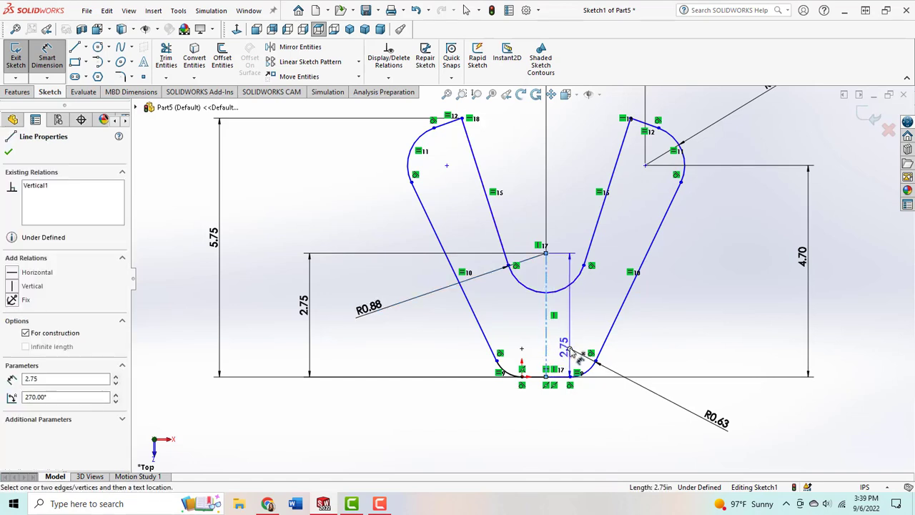
{"action": "left_click", "coordinate": [570, 349]}
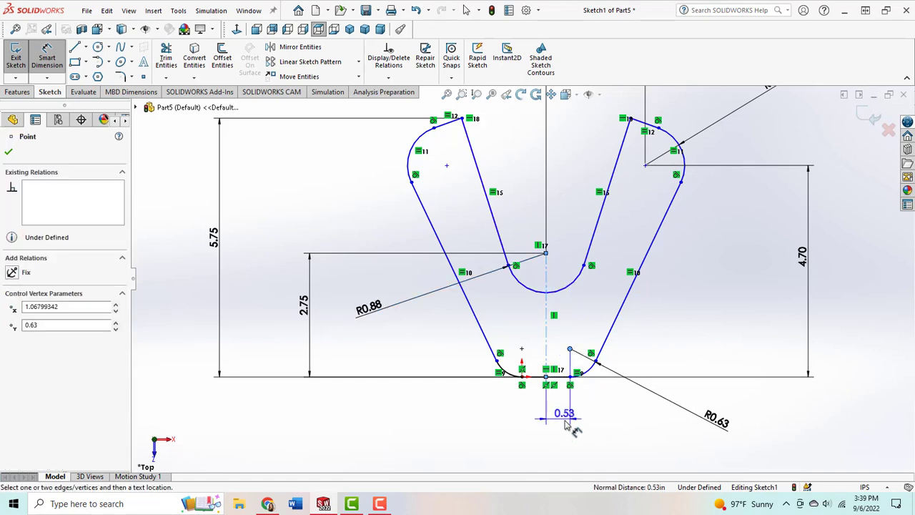
{"action": "left_click", "coordinate": [604, 427]}
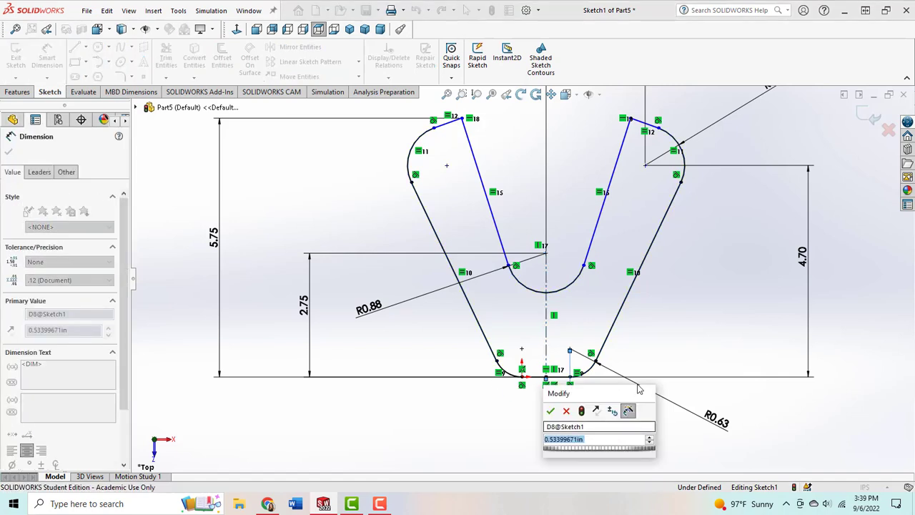
{"action": "type", "text": "1.00"}
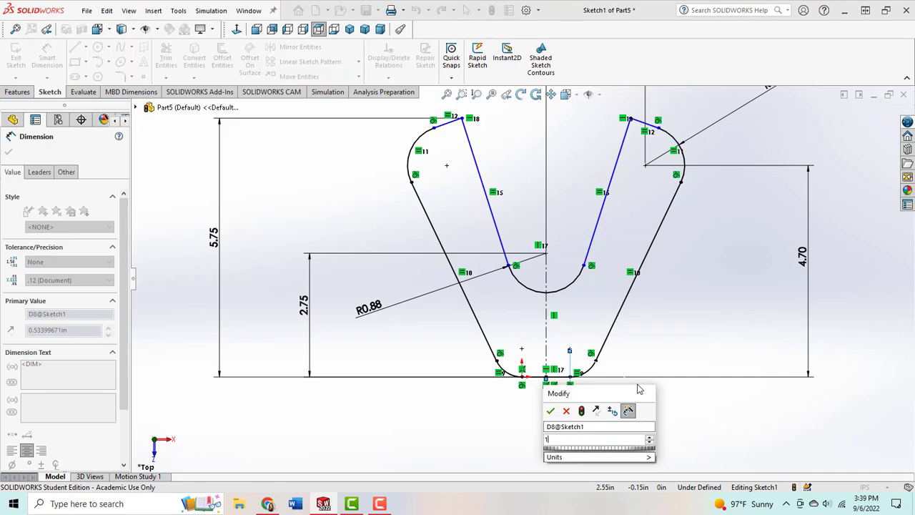
{"action": "key", "text": "Return"}
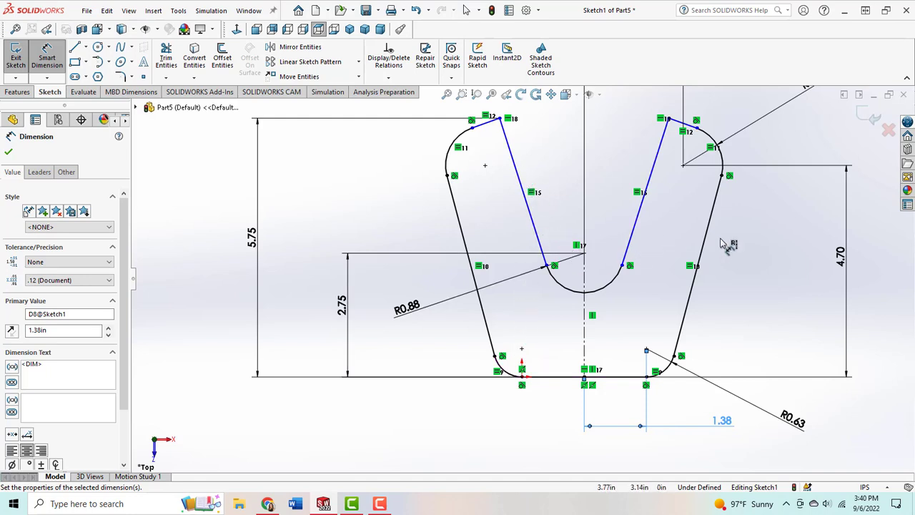
Step: Dimension the angle between the left arm's outer line and its short top line as 90°, and finish dimensioning
{"action": "scroll", "coordinate": [765, 239], "scroll_direction": "up", "scroll_amount": 2}
{"action": "scroll", "coordinate": [750, 187], "scroll_direction": "up", "scroll_amount": 1}
{"action": "scroll", "coordinate": [680, 153], "scroll_direction": "down", "scroll_amount": 1}
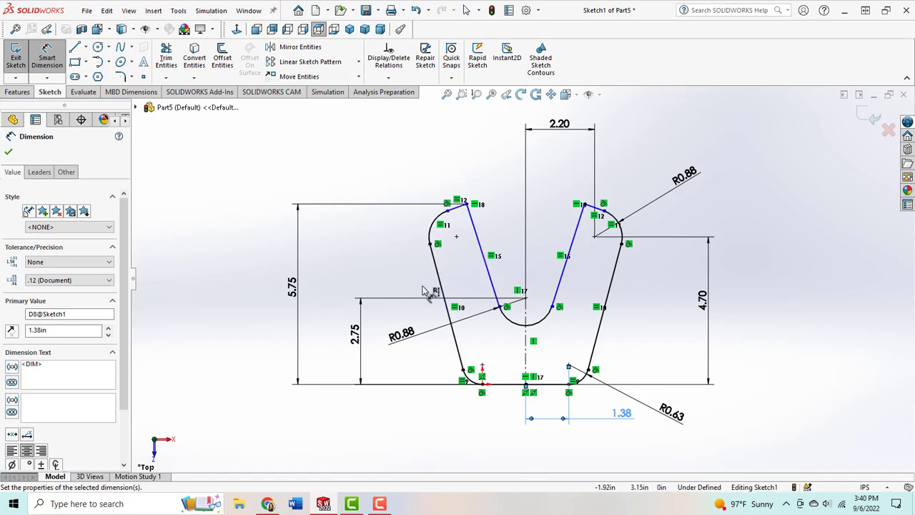
{"action": "left_click", "coordinate": [435, 267]}
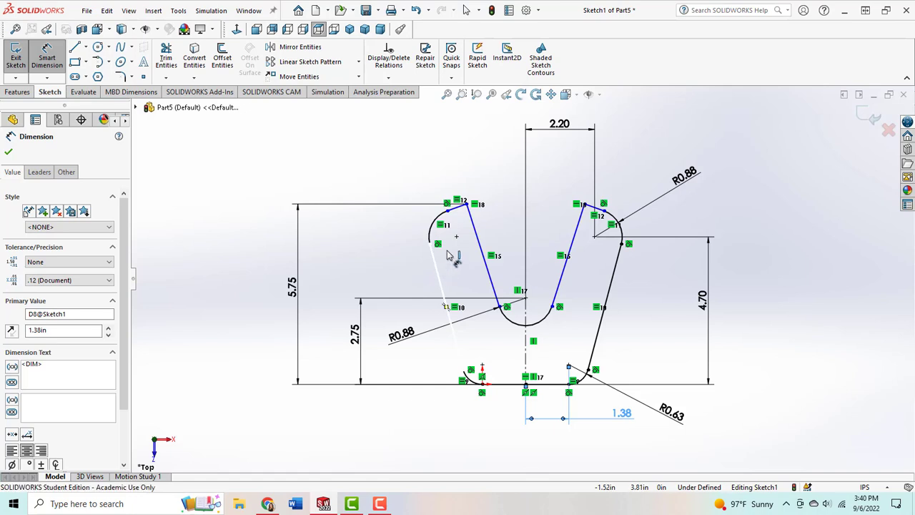
{"action": "left_click", "coordinate": [458, 207]}
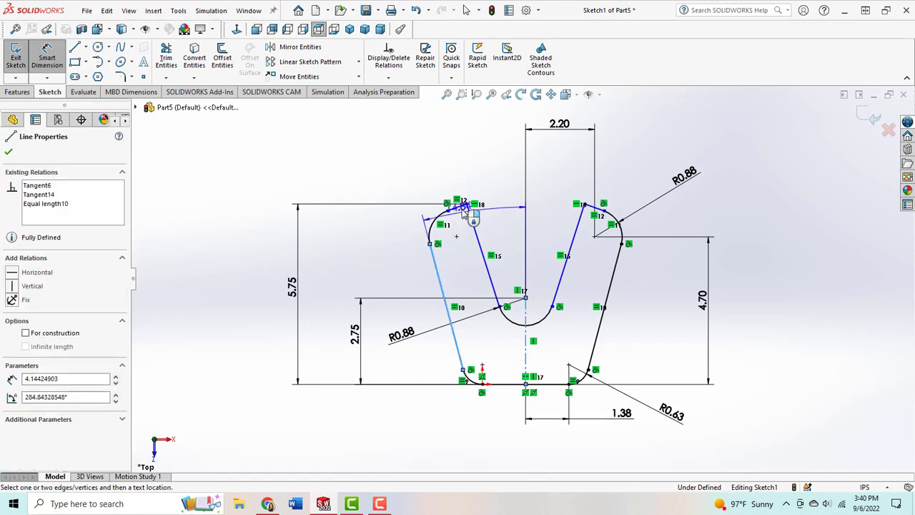
{"action": "left_click", "coordinate": [468, 259]}
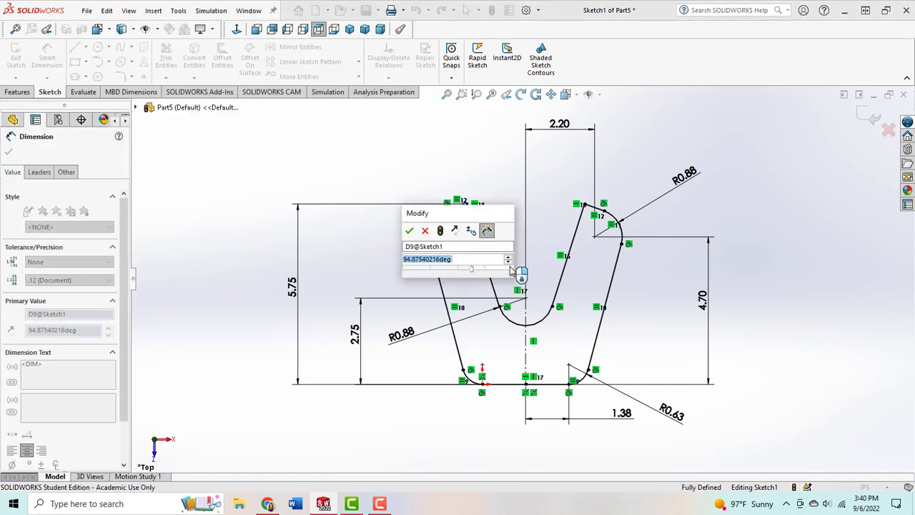
{"action": "type", "text": "90"}
{"action": "key", "text": "Return"}
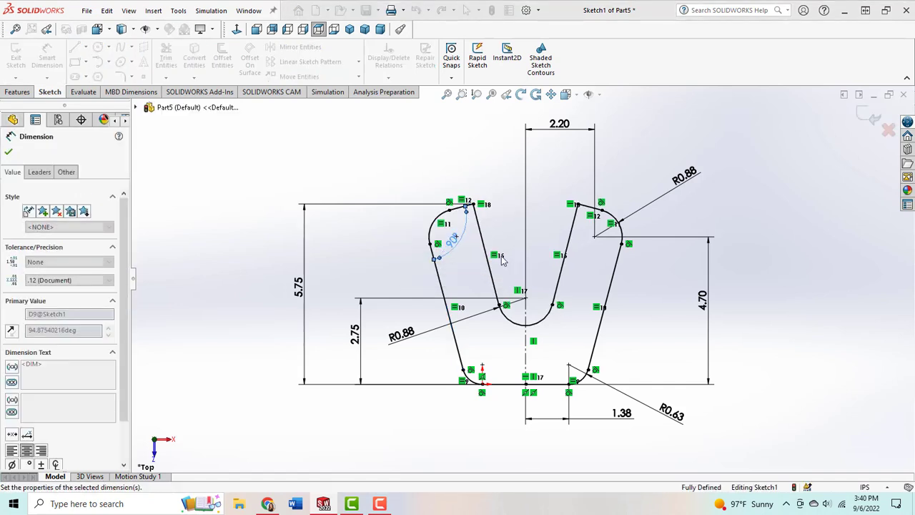
{"action": "left_click", "coordinate": [8, 151]}
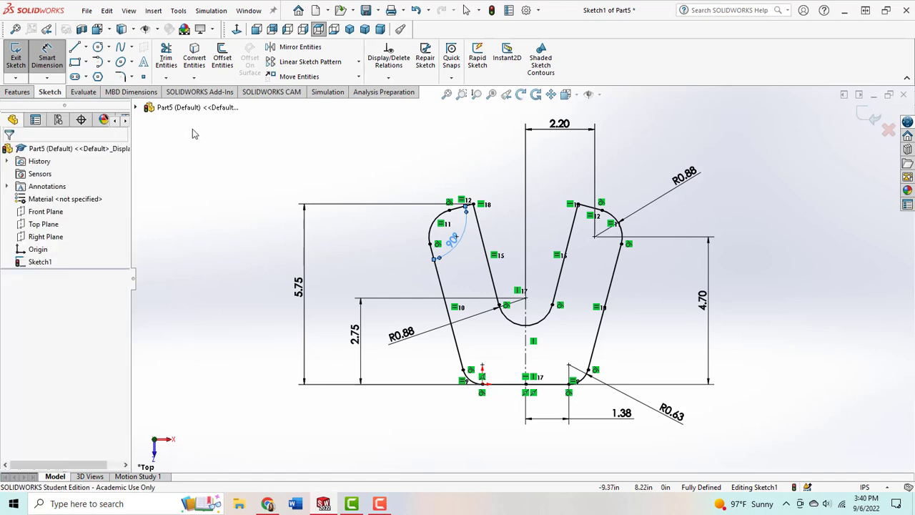
{"action": "key", "text": "Escape"}
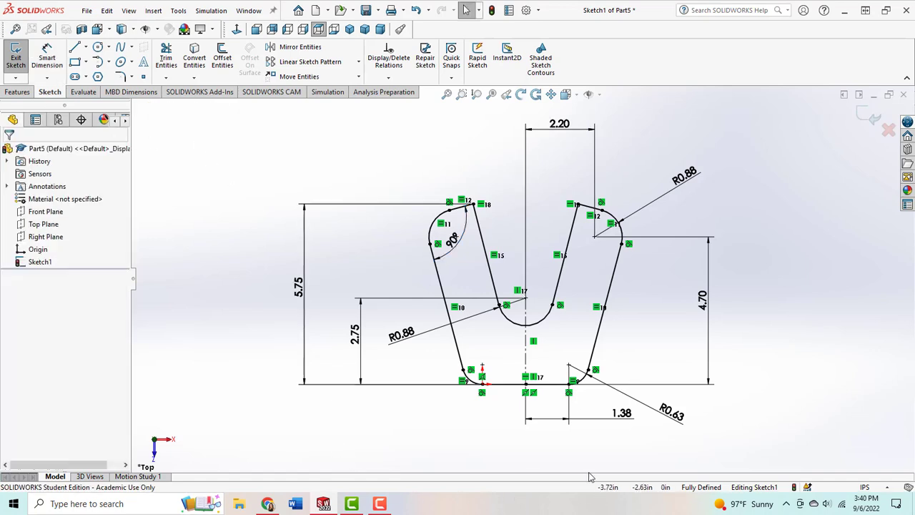